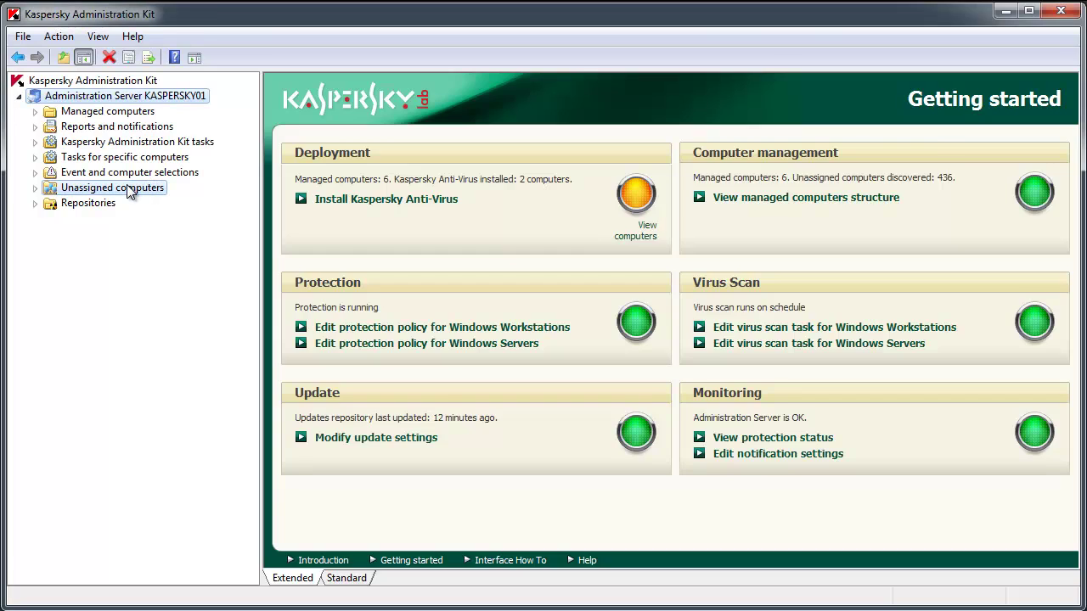
- Examine the unassigned computers' discovery options and the import wizard for the managed computers' group structure, without importing anything
double_click(129, 188)
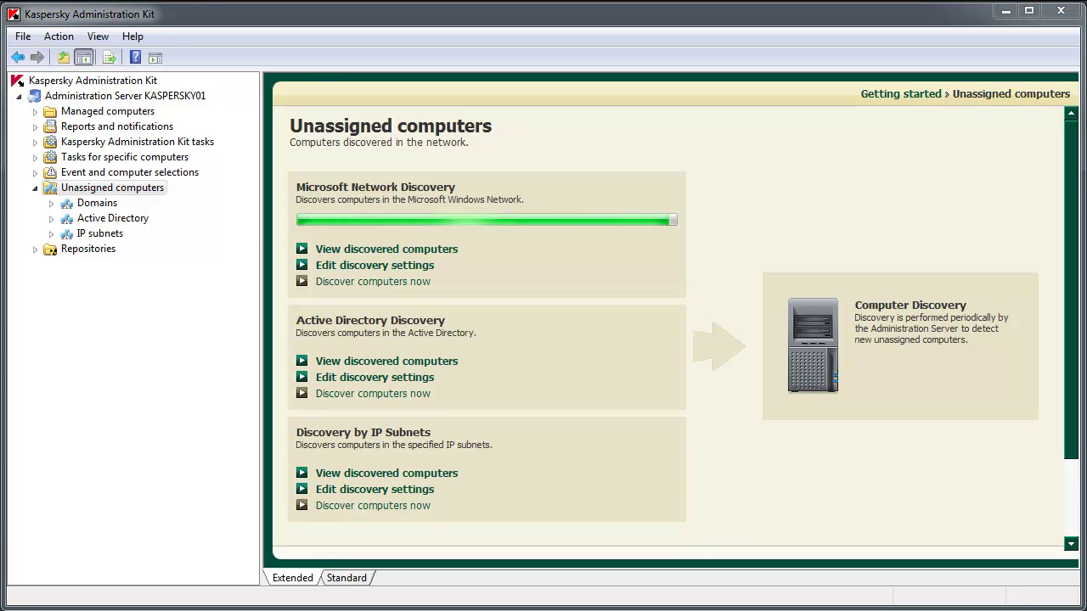
click(67, 116)
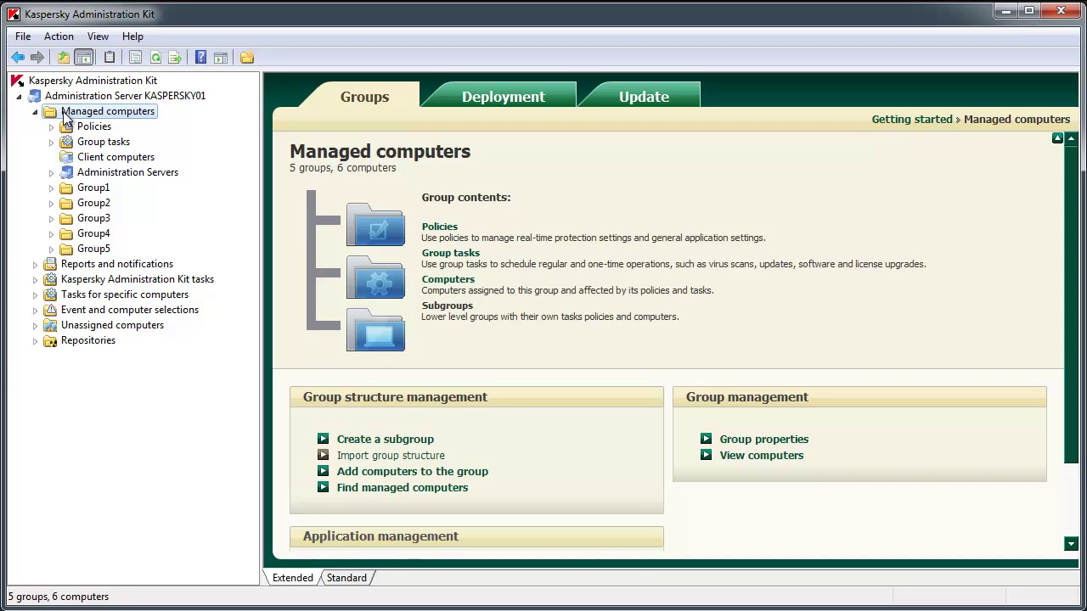
click(396, 459)
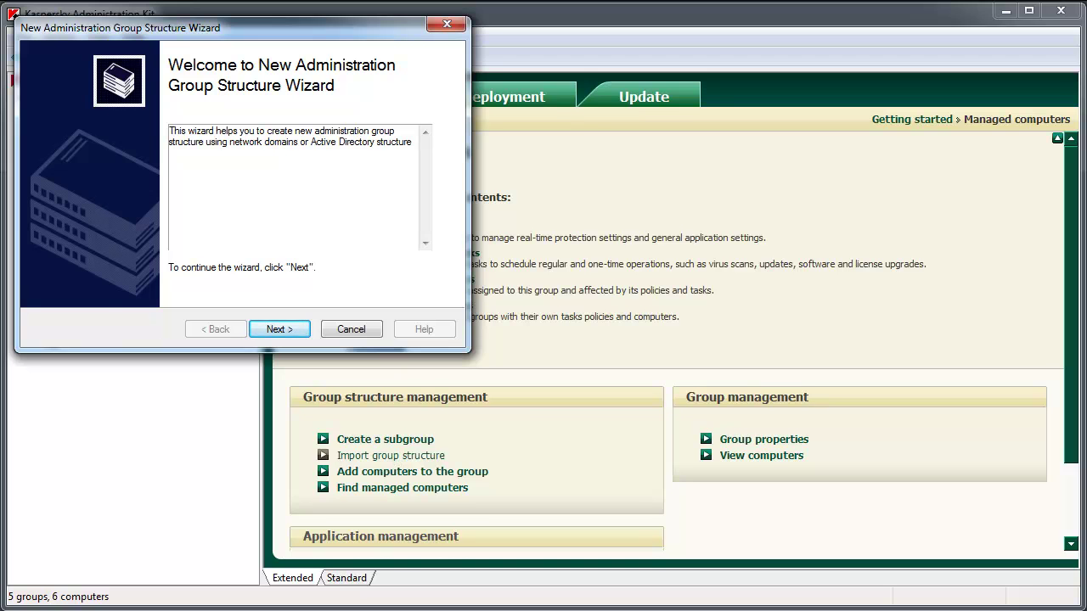
key(Escape)
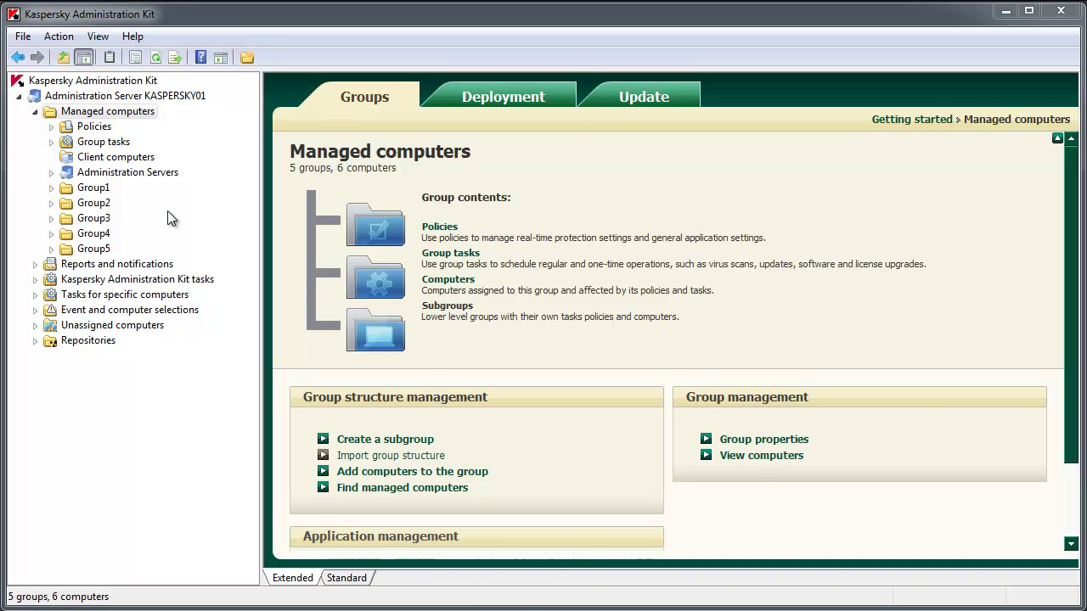
- Examine the protection settings of the Windows Workstations protection policy for managed computers, without changing them
double_click(101, 128)
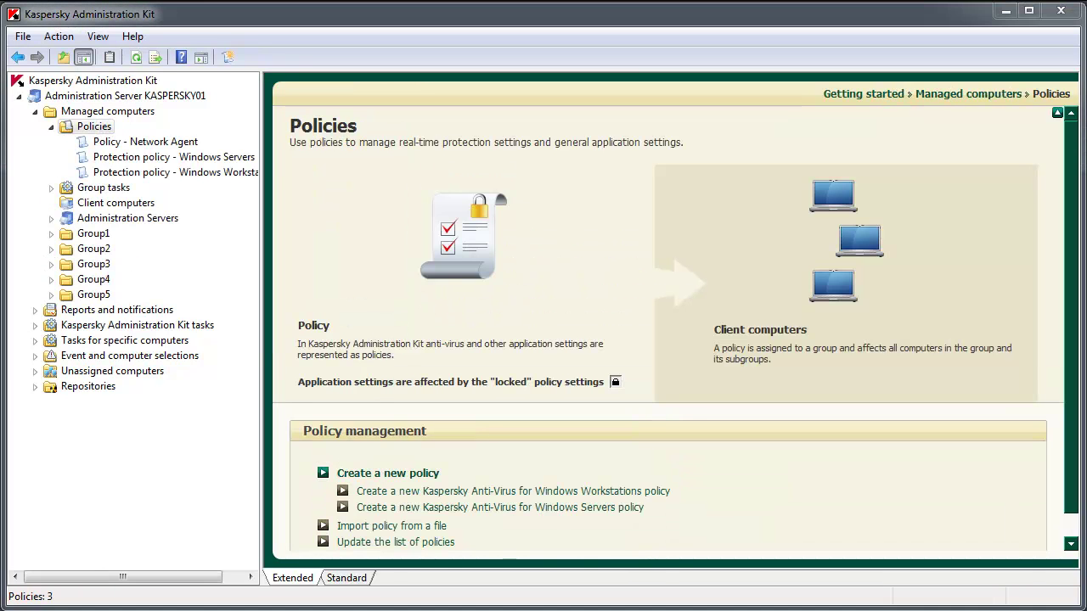
click(126, 175)
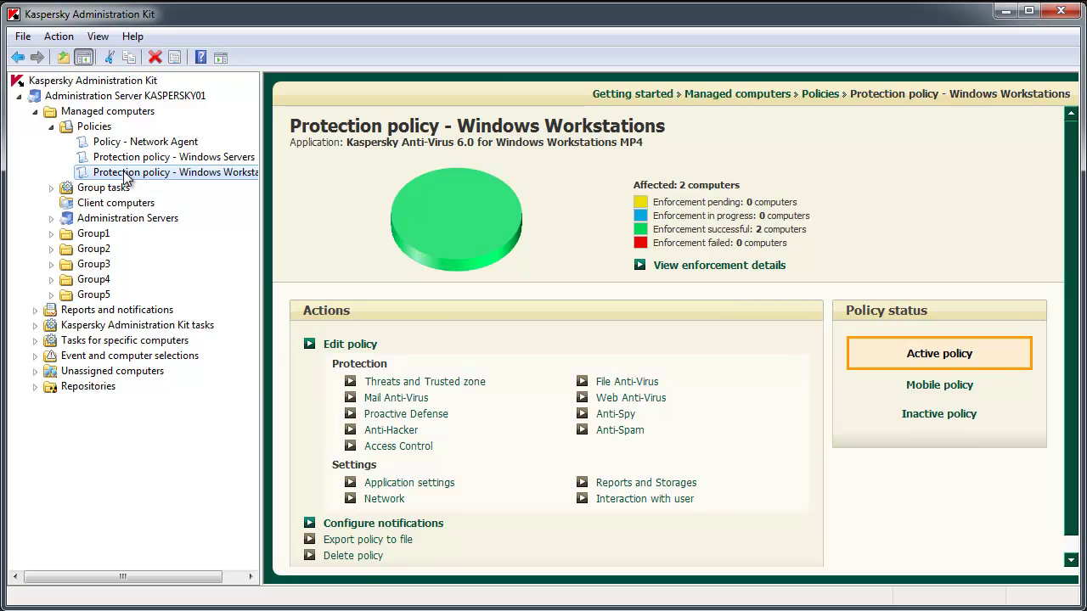
click(337, 346)
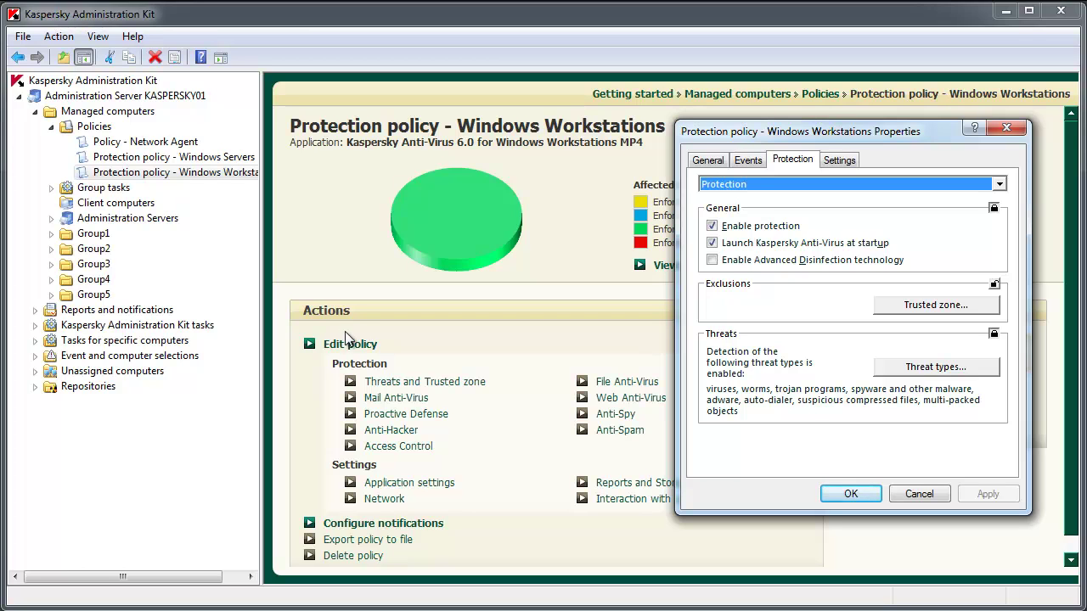
click(907, 494)
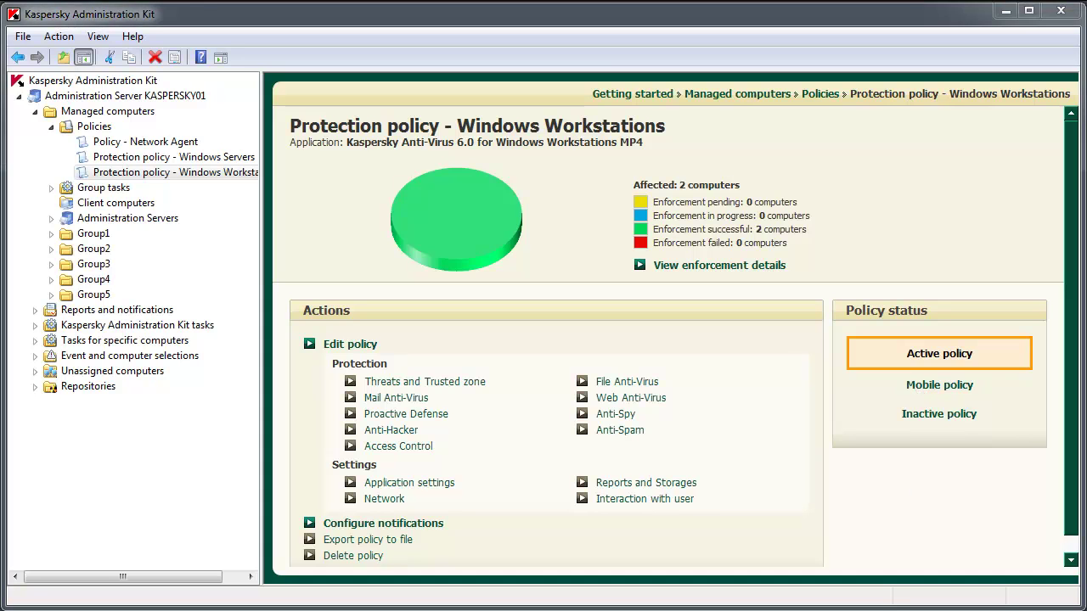
- Review the contents of Group1 and the managed computers' update and virus scan group tasks for Windows Workstations
click(52, 234)
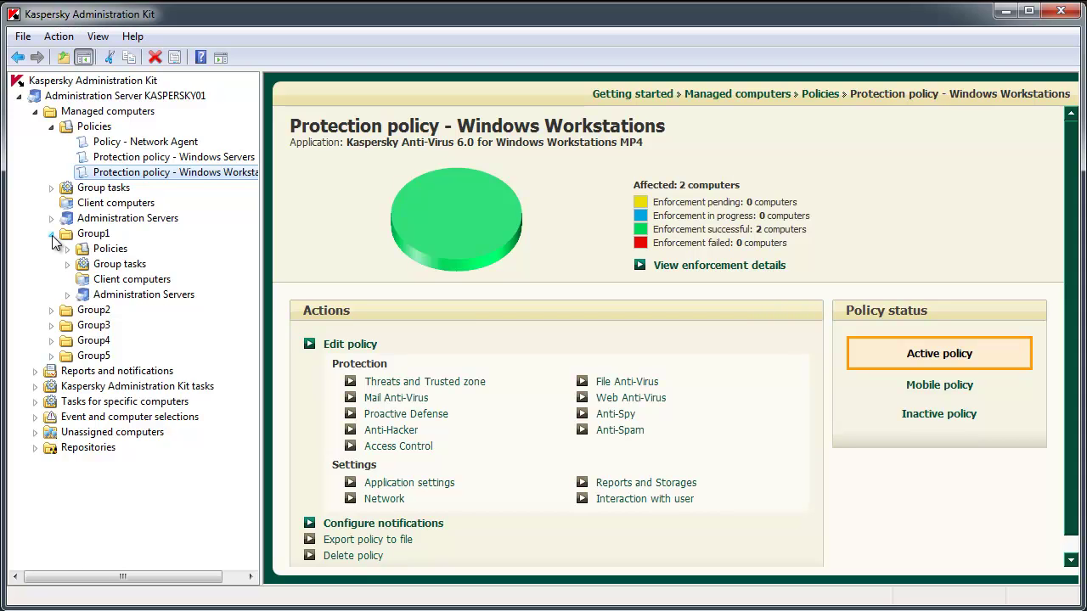
click(75, 186)
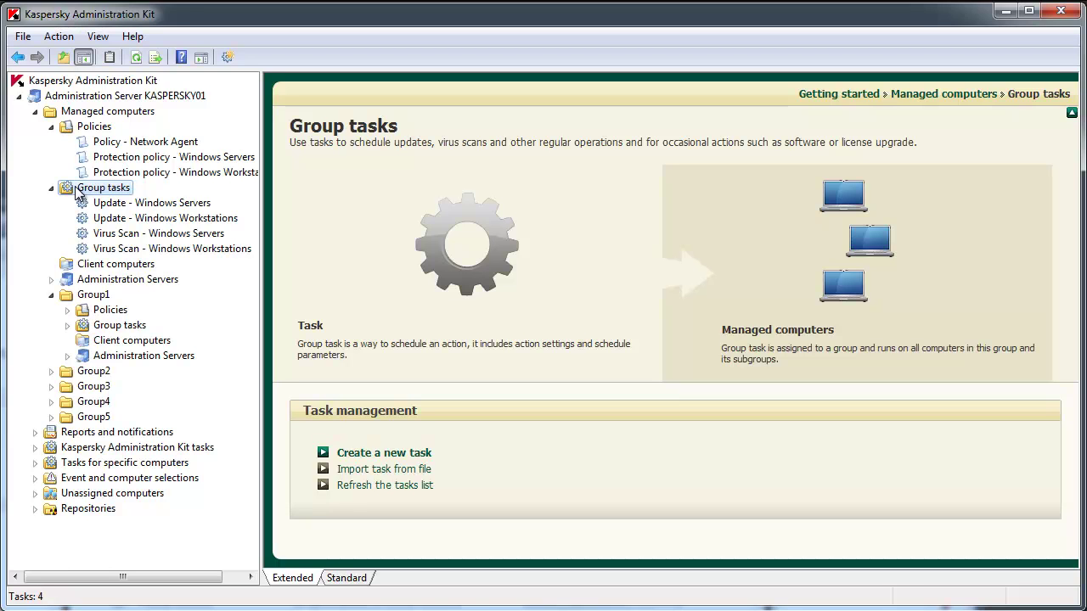
click(149, 219)
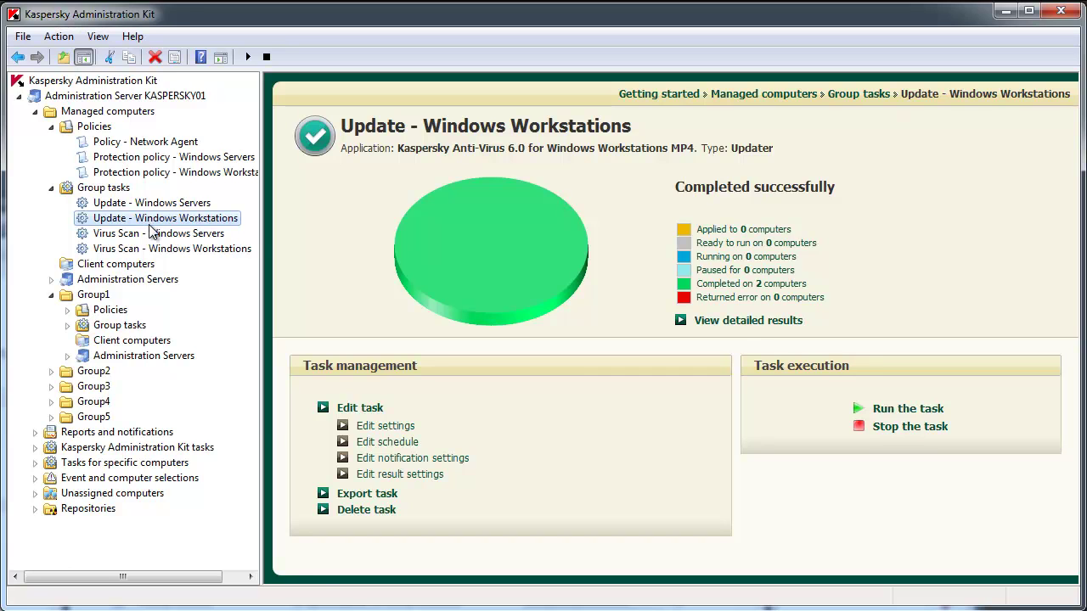
click(149, 249)
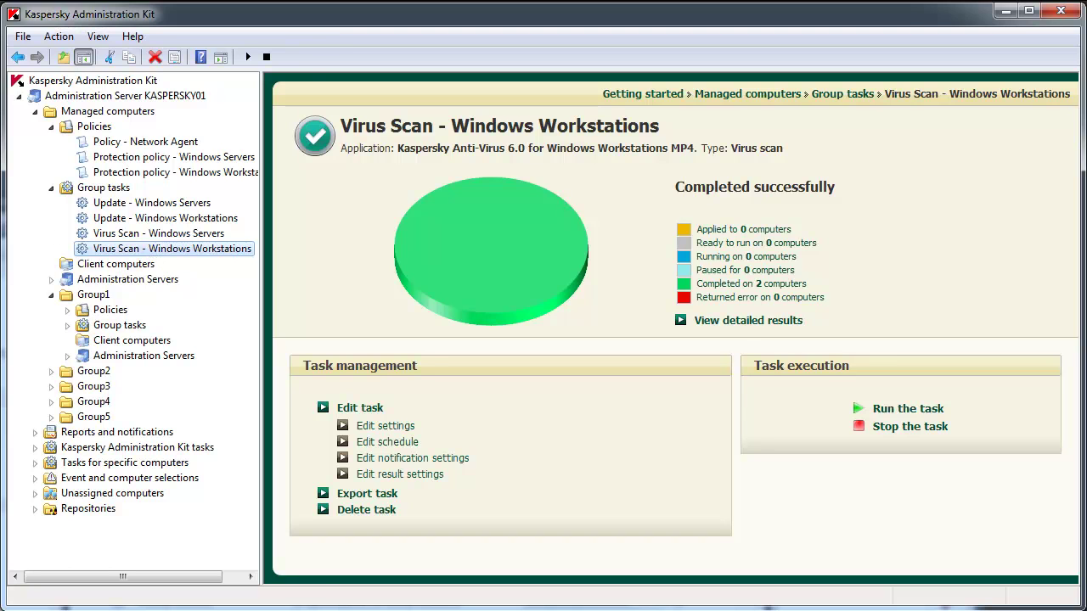
click(94, 295)
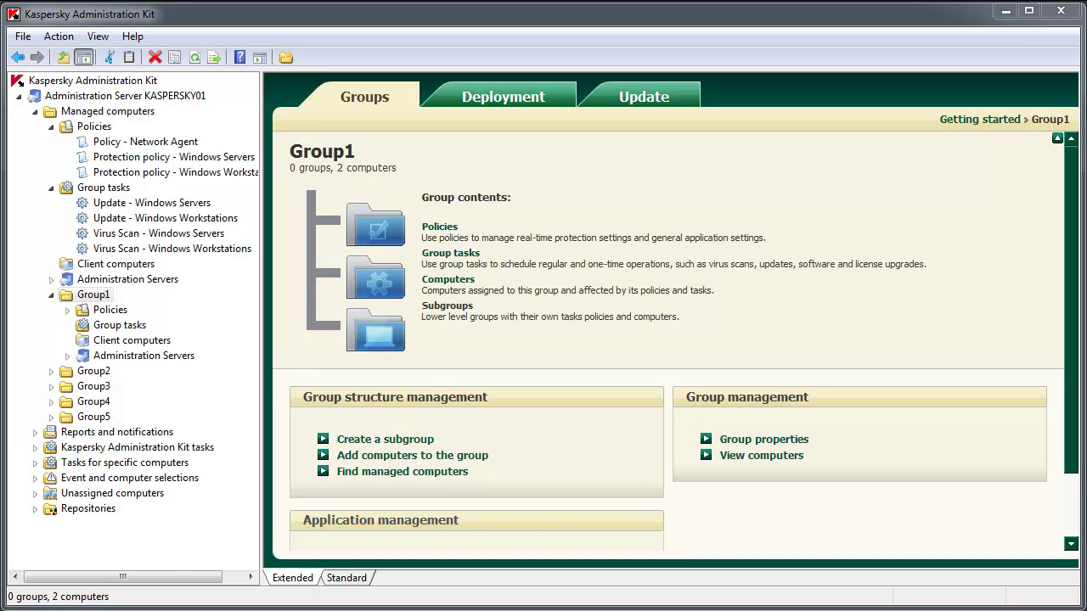
- Start a deployment from Managed computers with the Kaspersky Anti-Virus 6.0 for Windows Workstations MP4 installation package
click(102, 111)
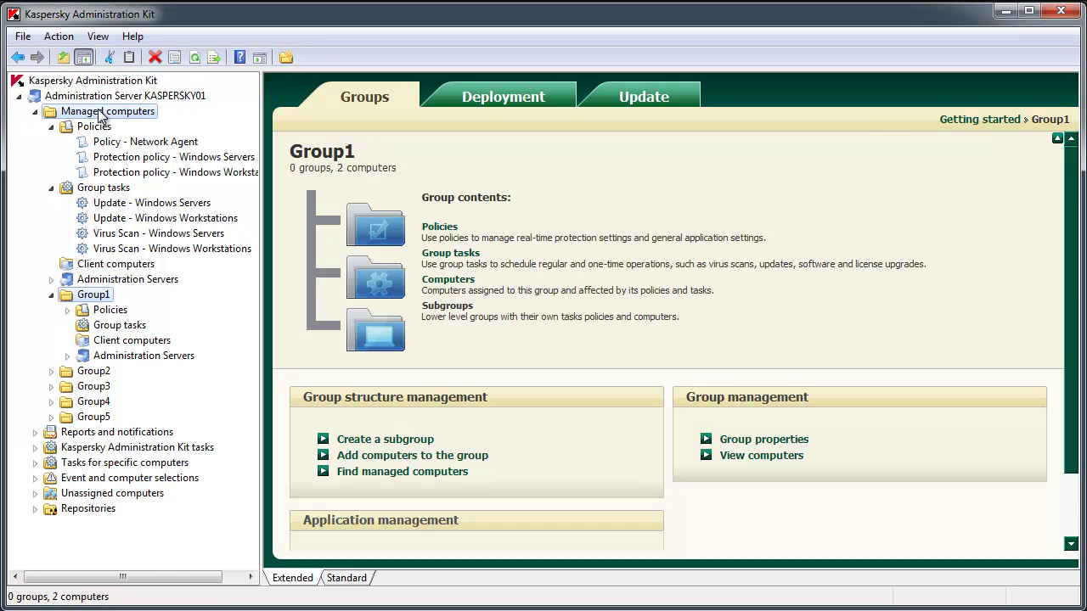
click(493, 100)
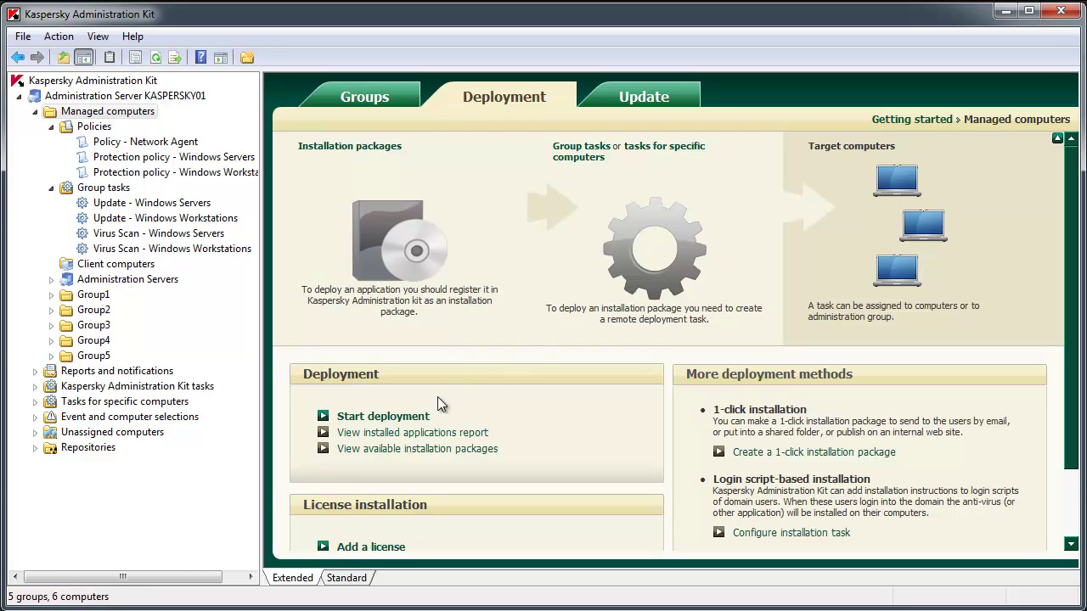
click(424, 416)
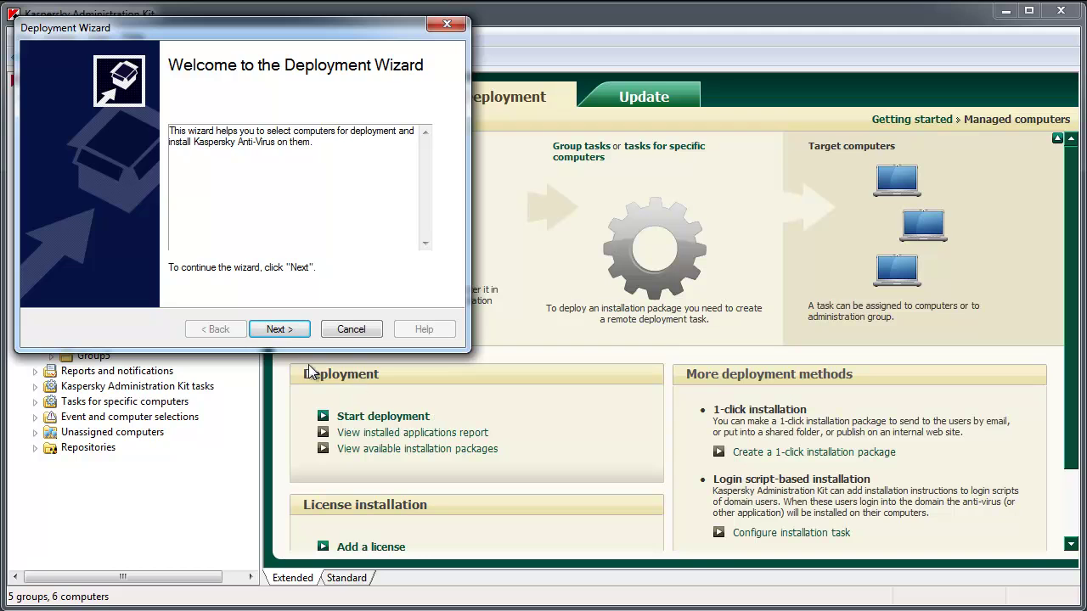
click(293, 333)
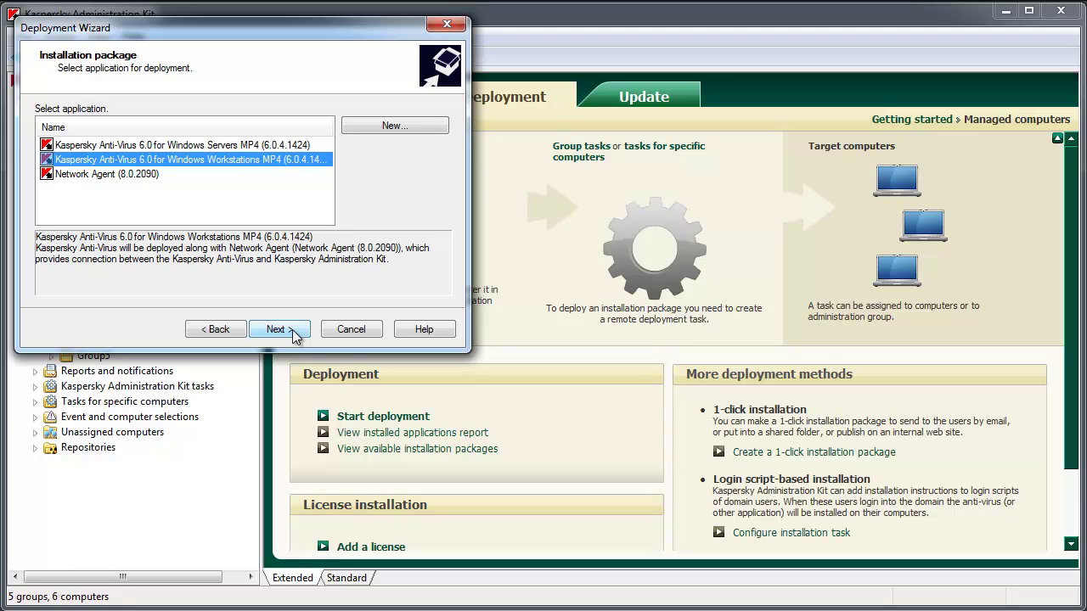
click(293, 332)
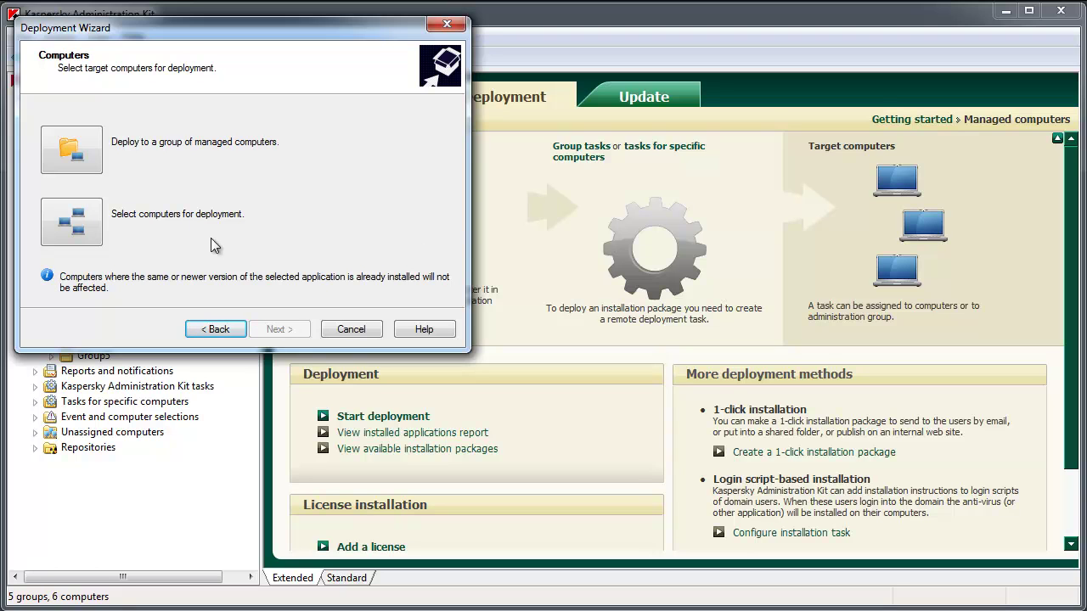
- Deploy to a group of managed computers, with Managed computers\Group1 as the target group
click(96, 164)
click(333, 251)
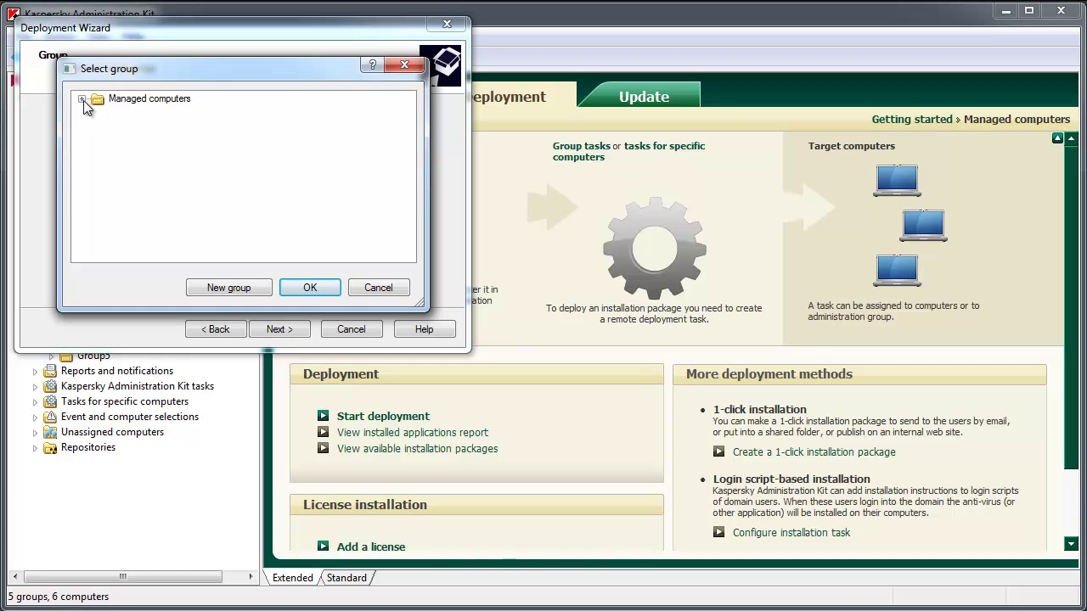
double_click(95, 99)
click(136, 113)
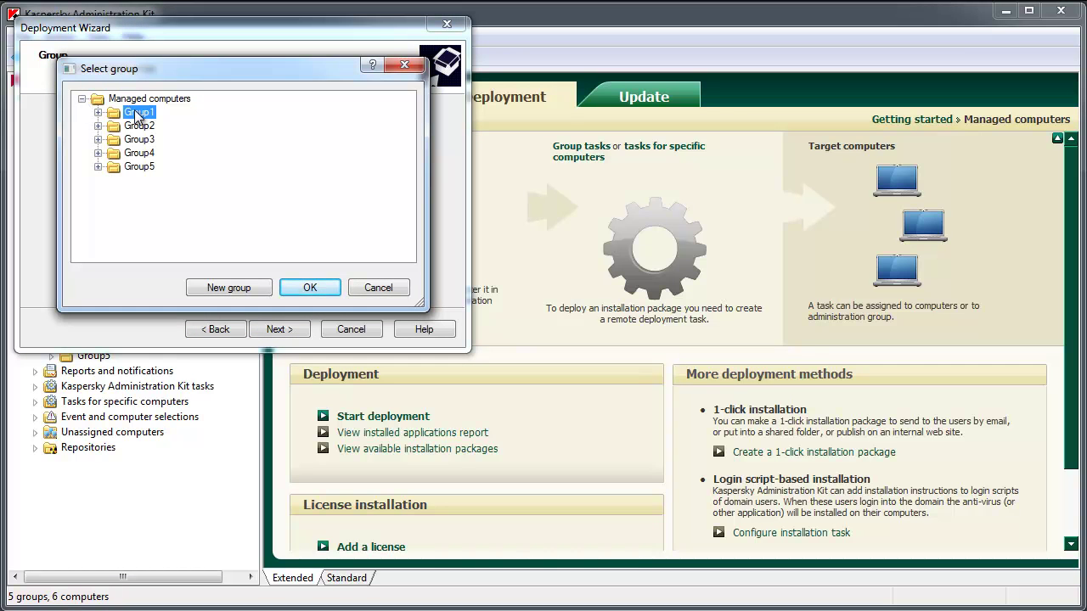
click(311, 288)
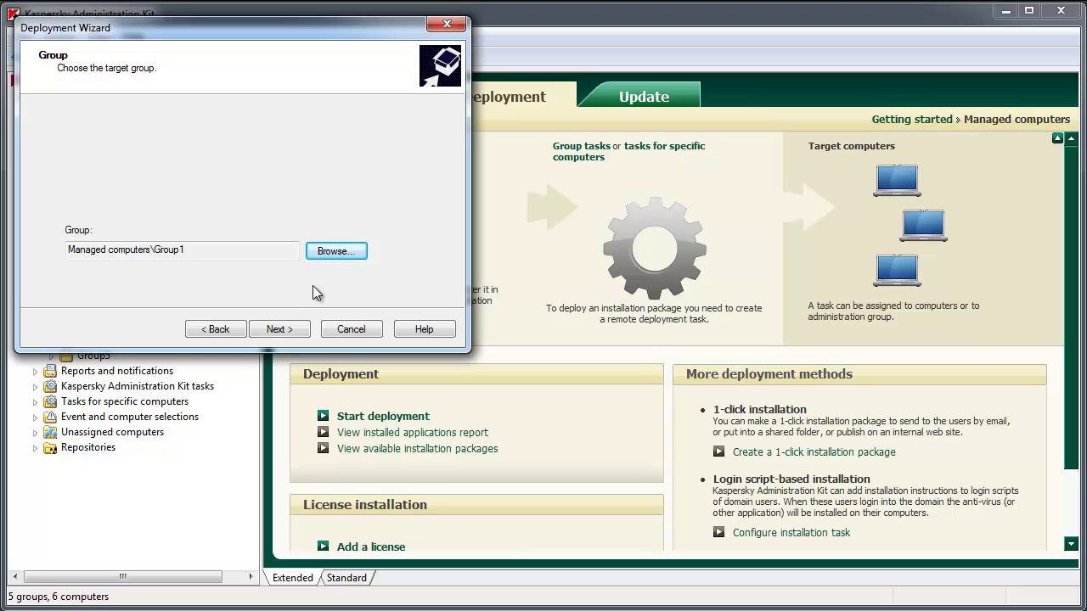
click(280, 329)
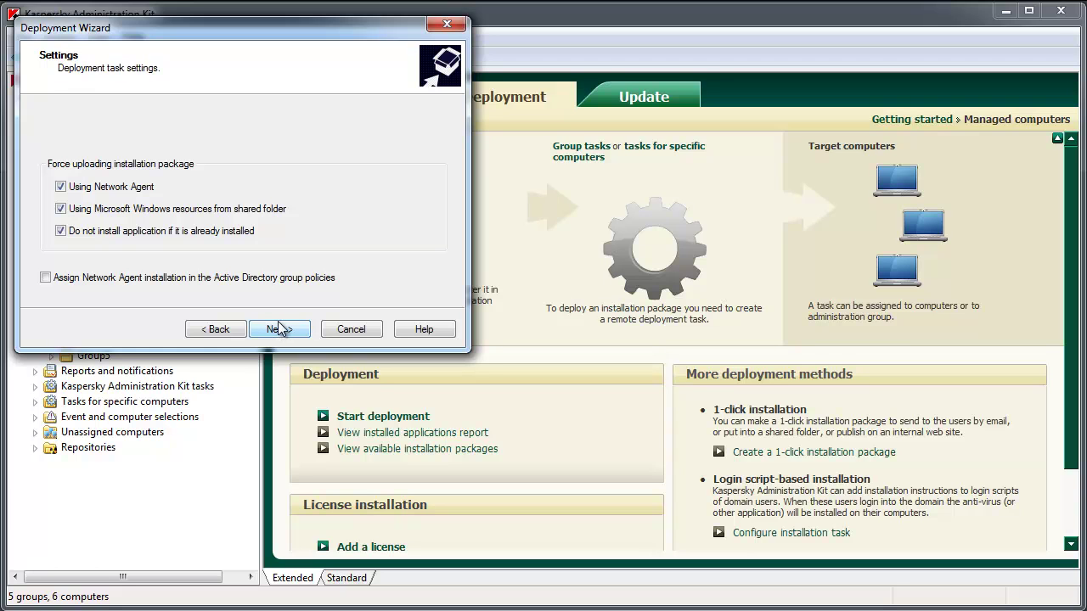
- Accept the default deployment settings and available license, and keep the restart prompt at every 5 minutes with a restart after 30 minutes
click(280, 329)
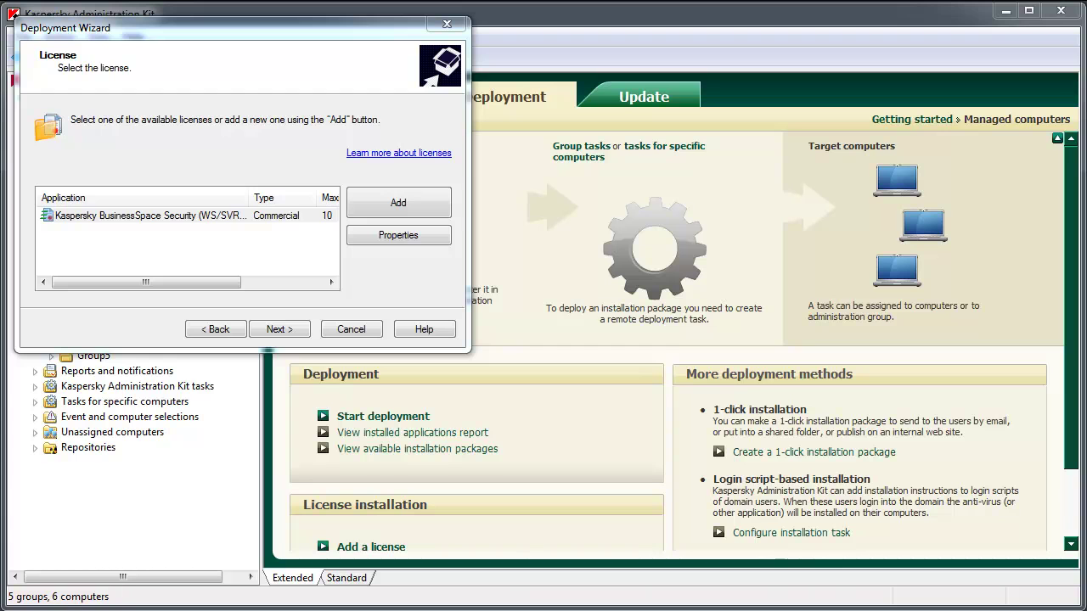
click(303, 334)
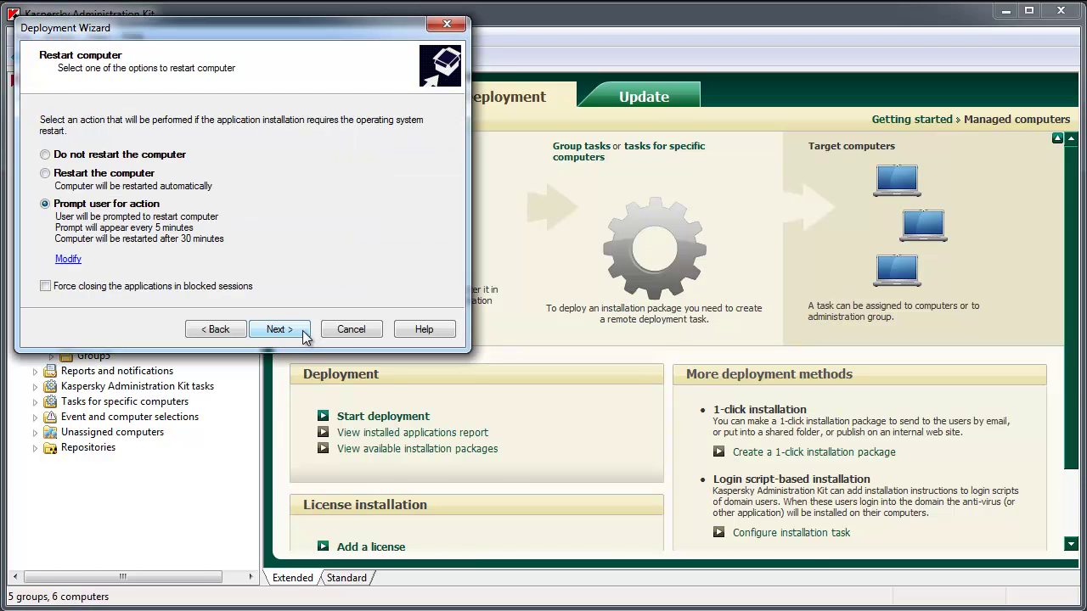
click(74, 259)
drag(180, 92, 464, 99)
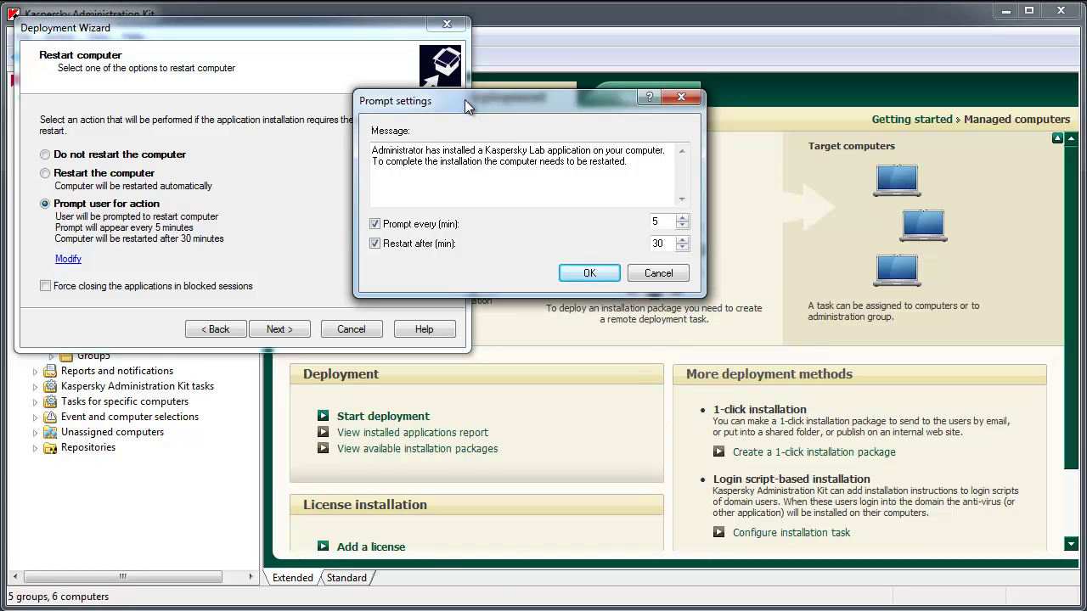
click(585, 273)
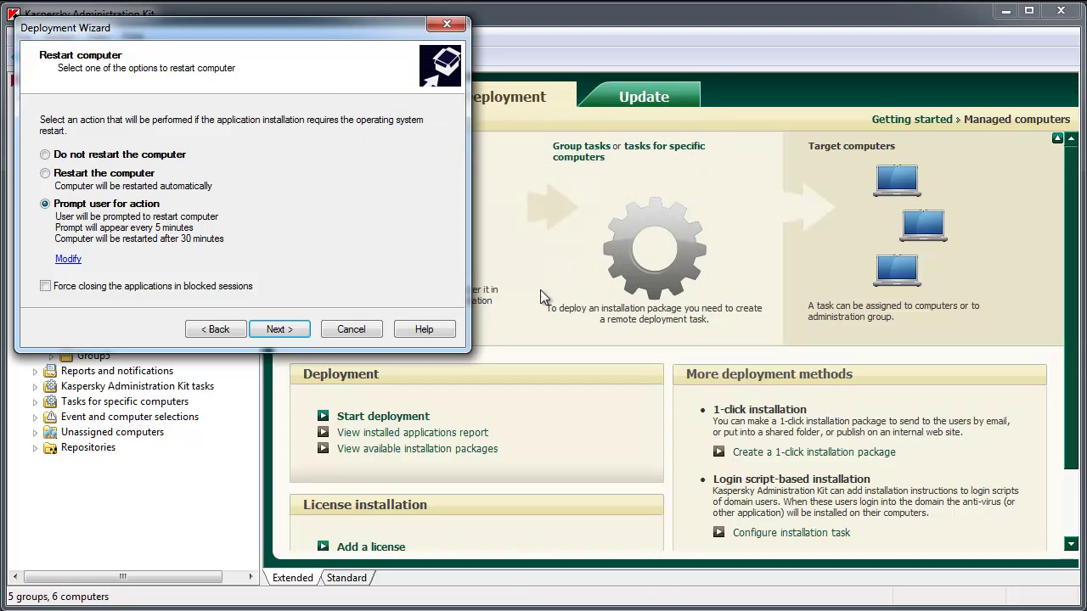
click(287, 330)
- Keep automatic uninstallation of incompatible applications enabled for the deployment
click(361, 203)
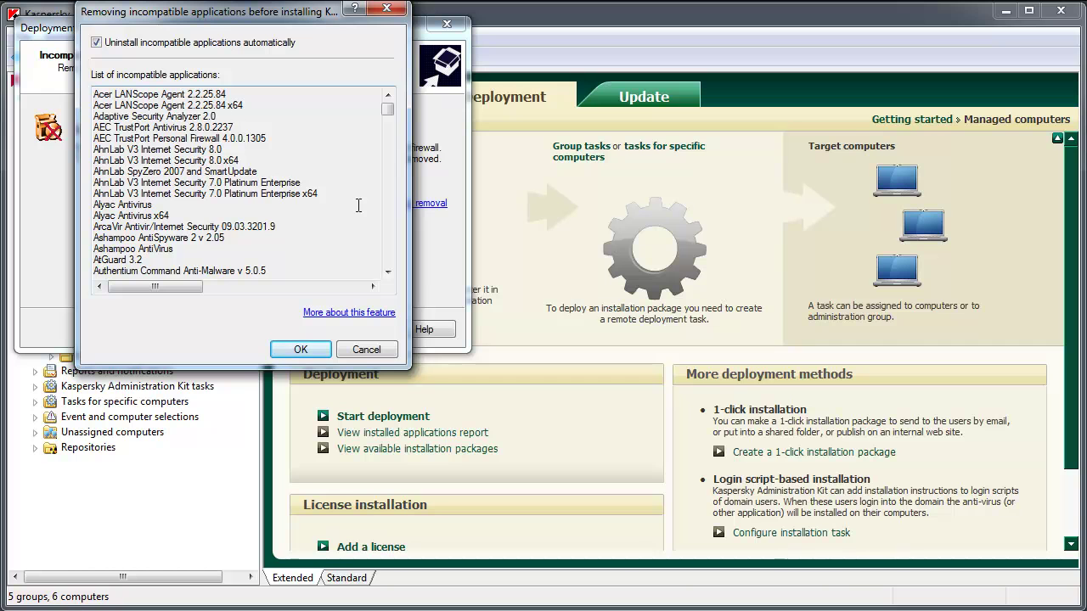
click(309, 351)
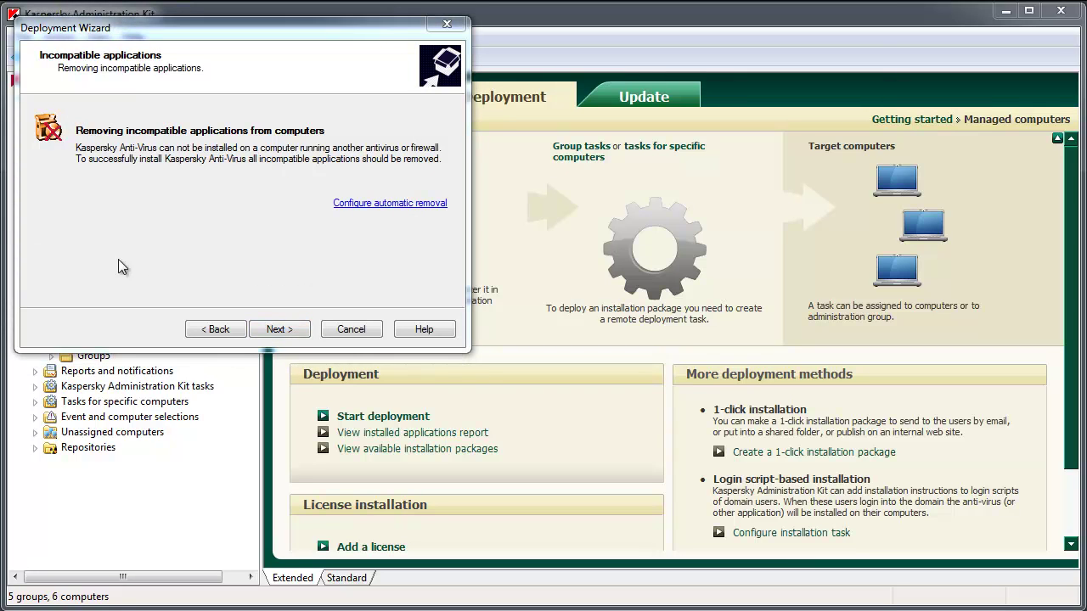
click(265, 330)
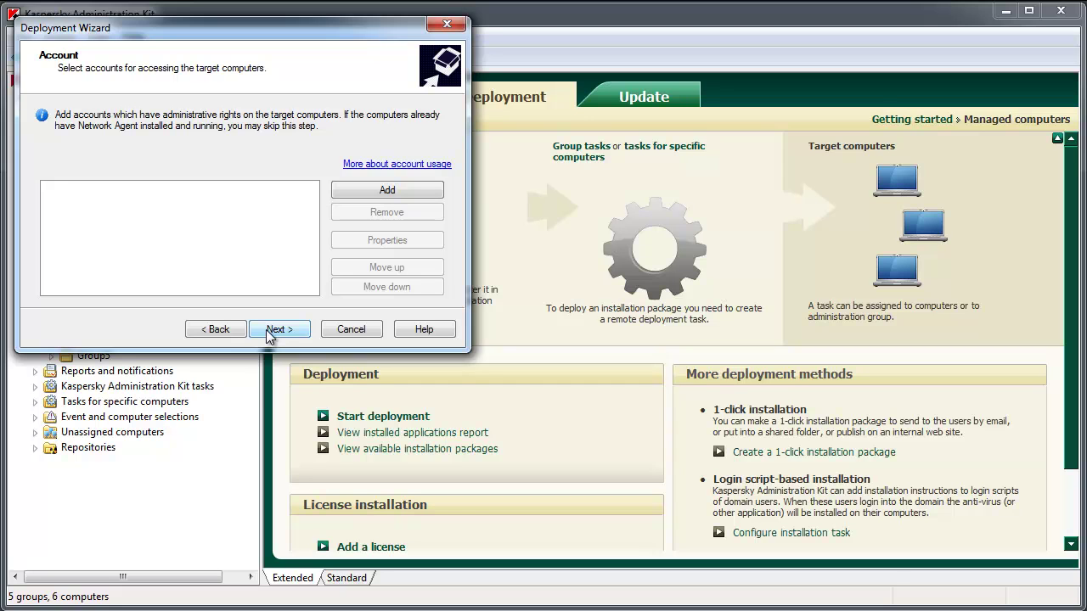
- Start the deployment without adding any access accounts, and open the deployment task's details
click(266, 329)
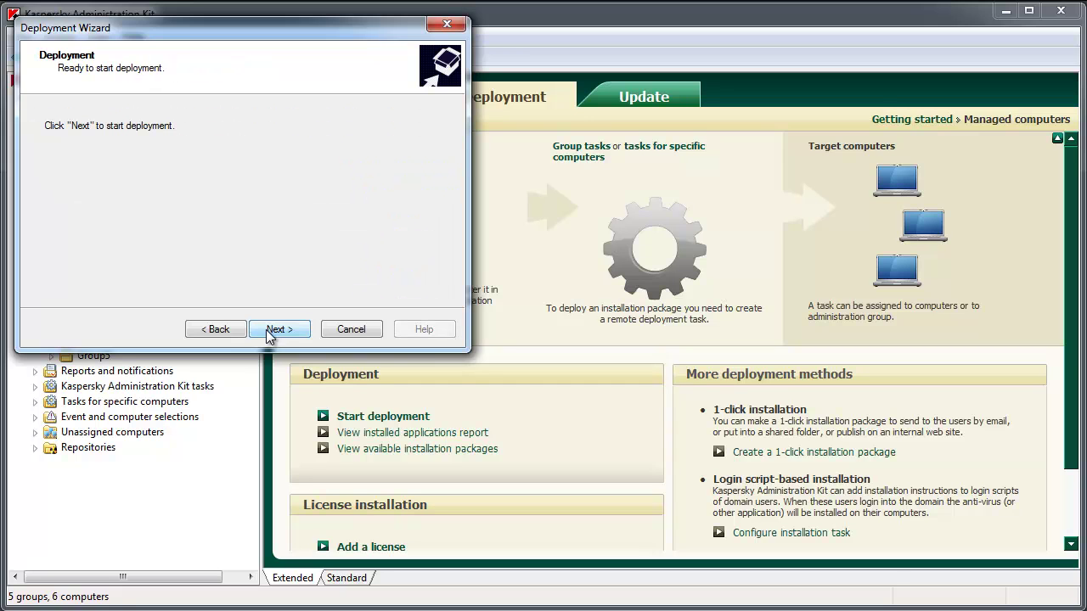
click(266, 329)
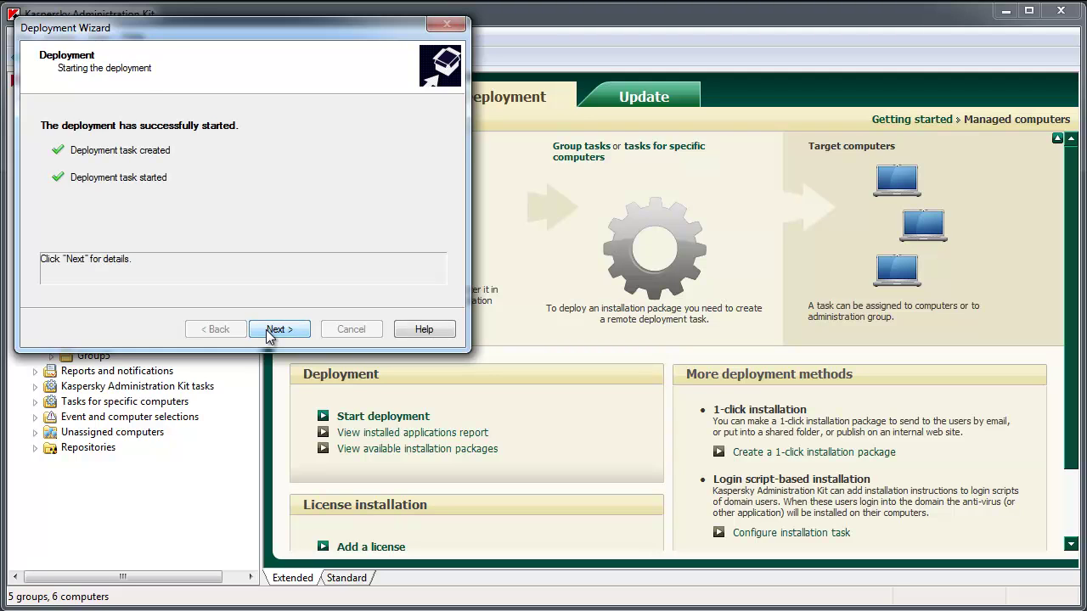
click(266, 329)
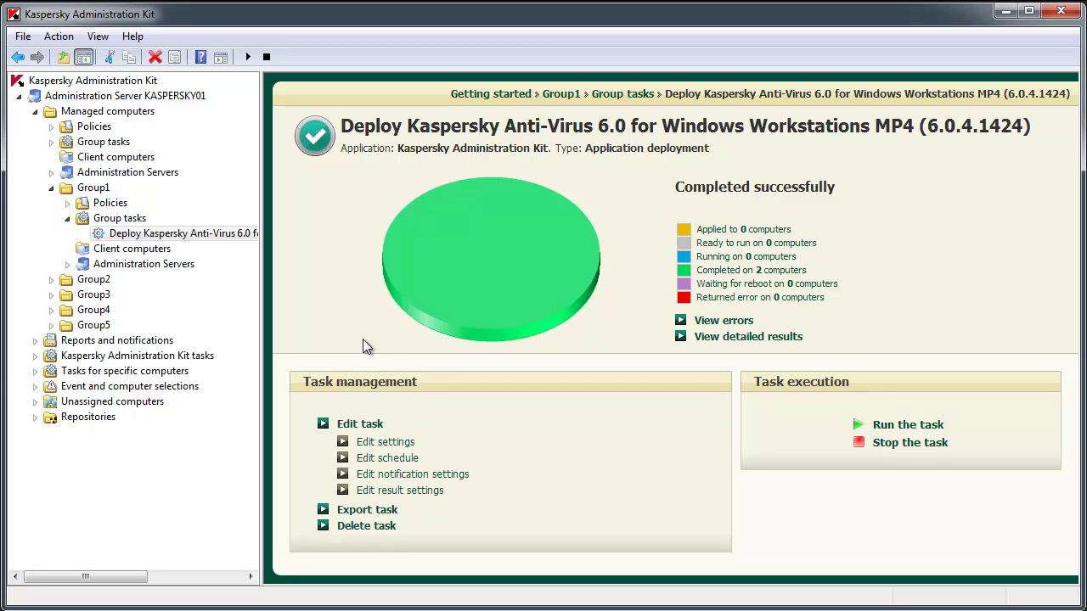
- Check which computers have the Critical status in the protection statistics of Reports and notifications
click(153, 340)
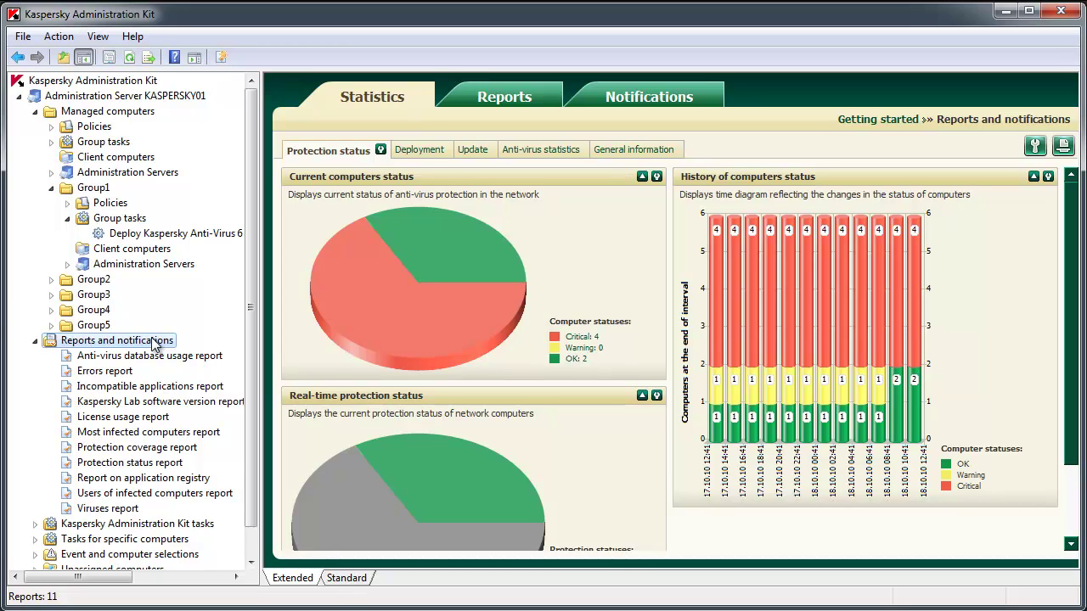
click(572, 338)
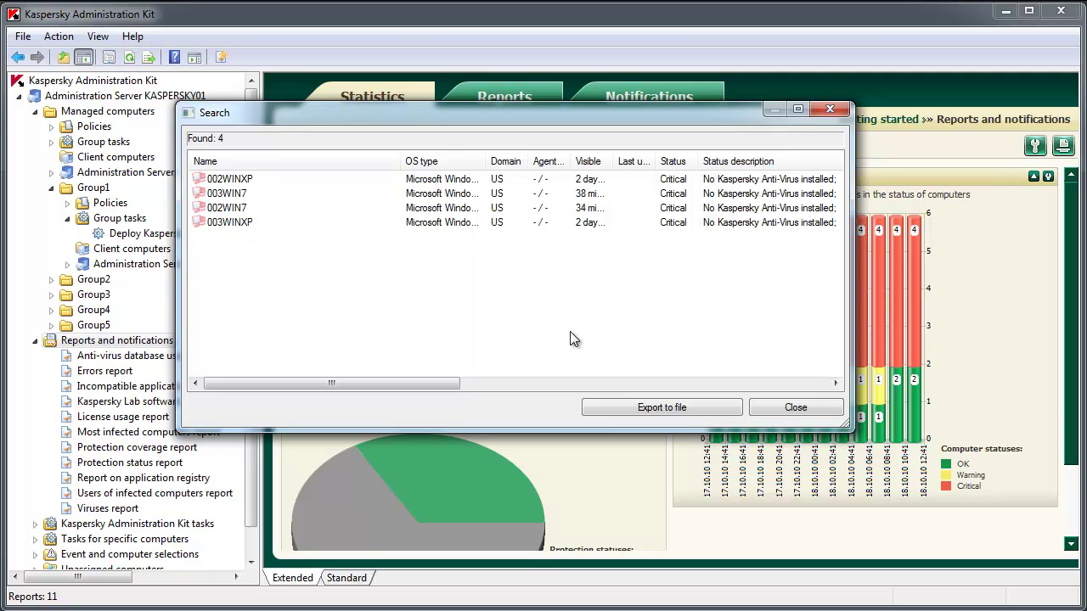
click(777, 408)
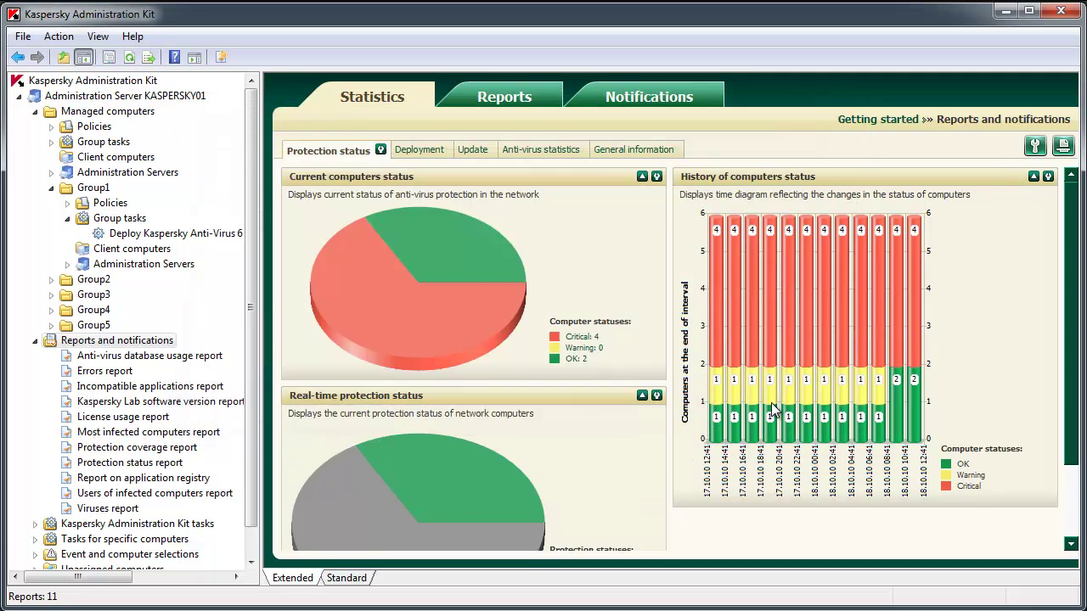
- Review the Deployment, Update and Anti-virus statistics in Reports and notifications
click(429, 156)
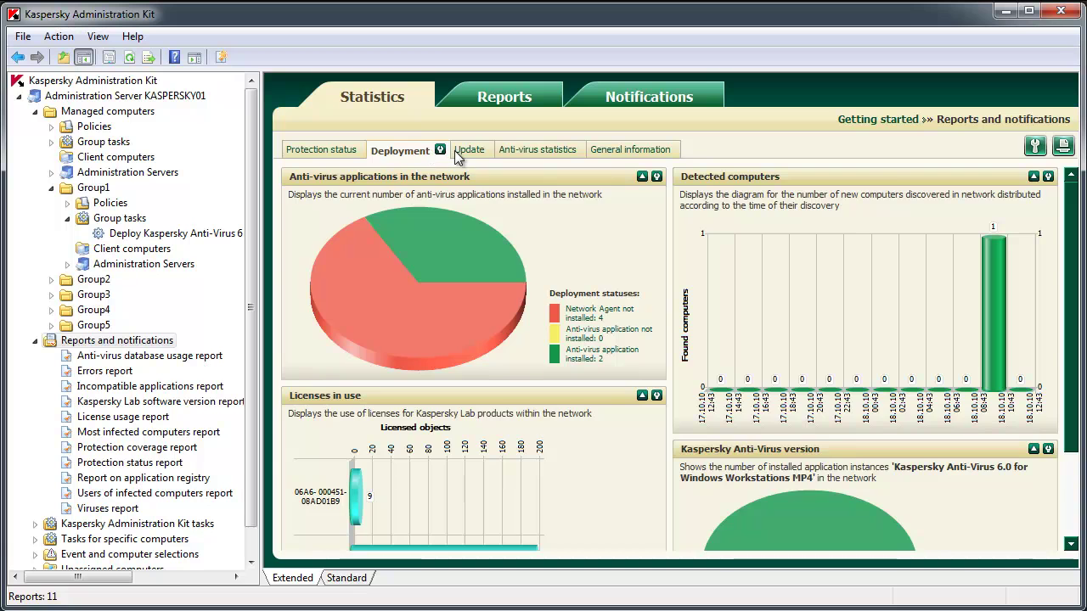
click(463, 153)
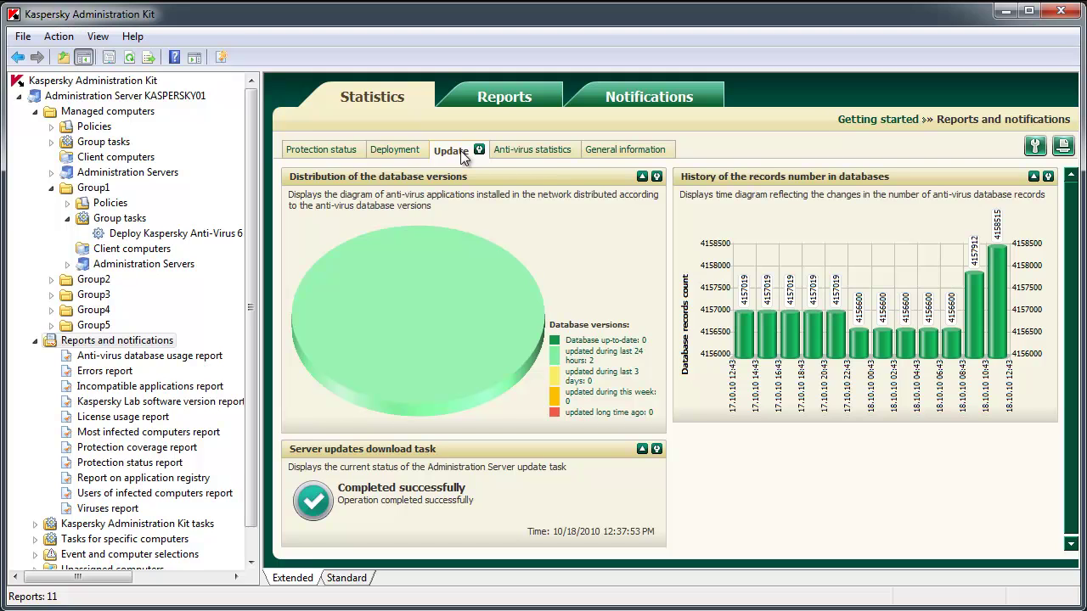
click(539, 153)
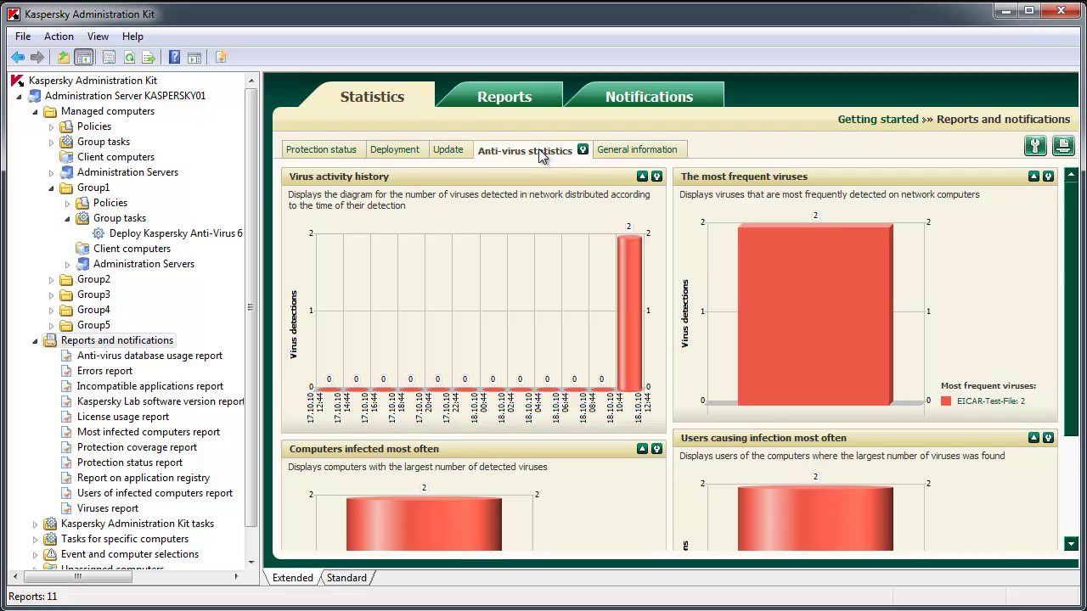
- Open the Viruses report from the available reports, widen its view, and examine its summary and details
click(524, 99)
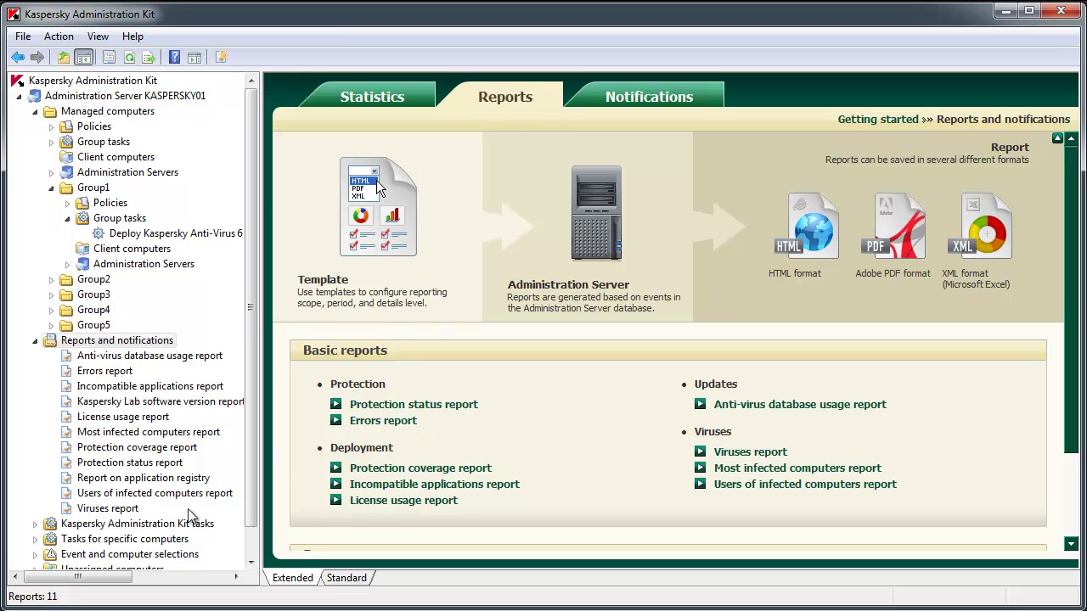
click(108, 509)
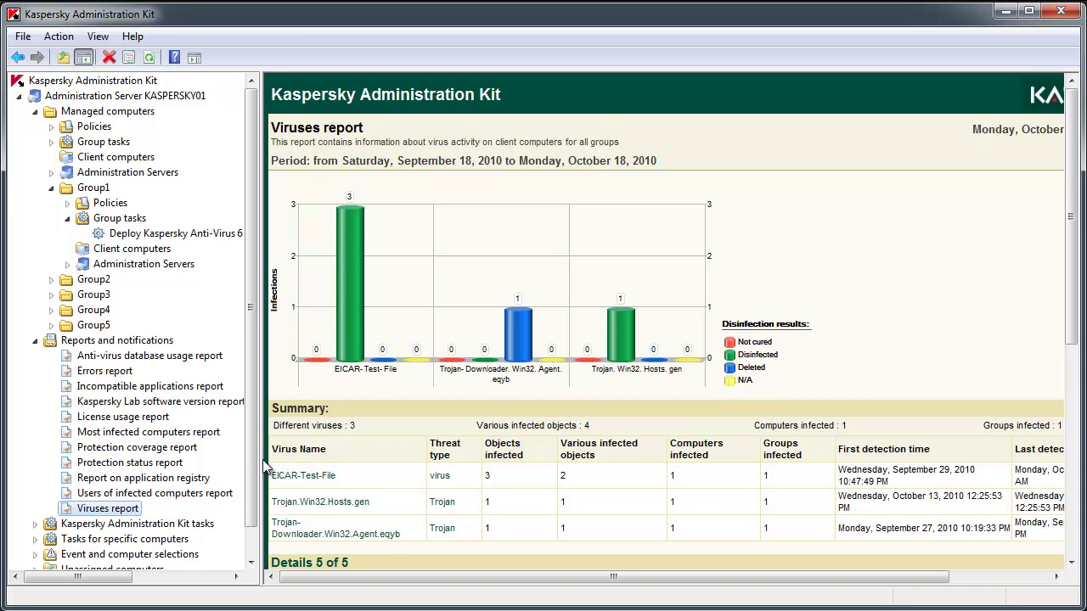
drag(262, 467, 195, 463)
scroll(346, 456, down, 1)
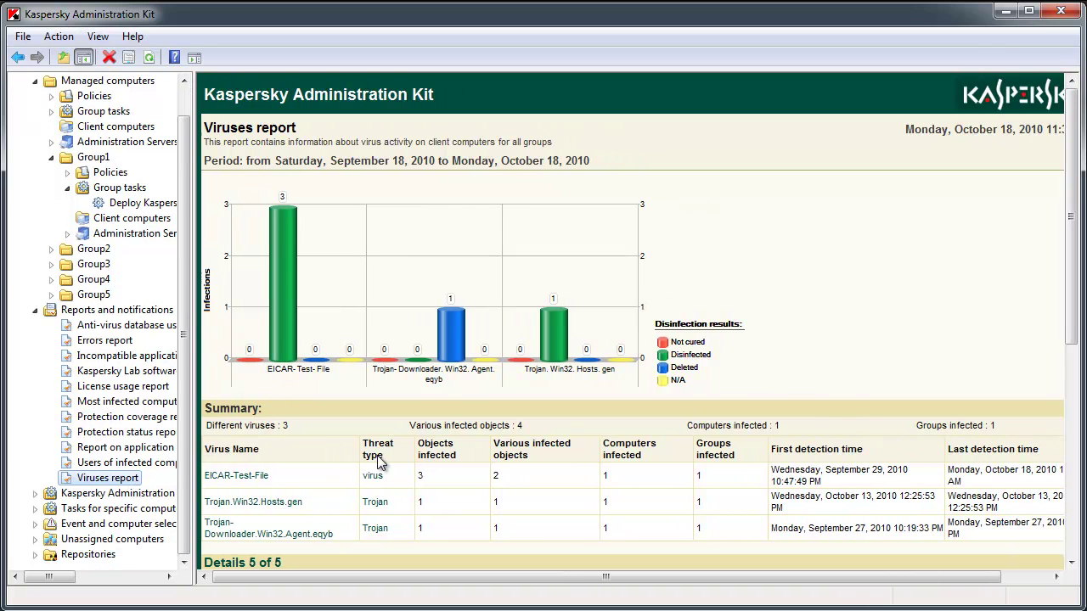
click(1073, 321)
drag(1073, 321, 1059, 388)
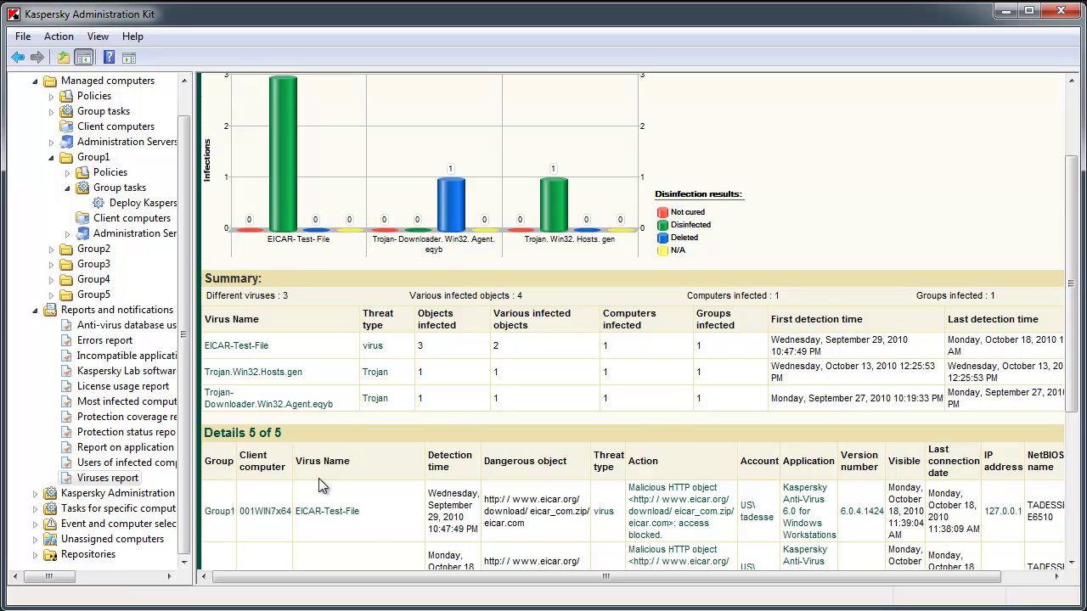
scroll(460, 453, up, 3)
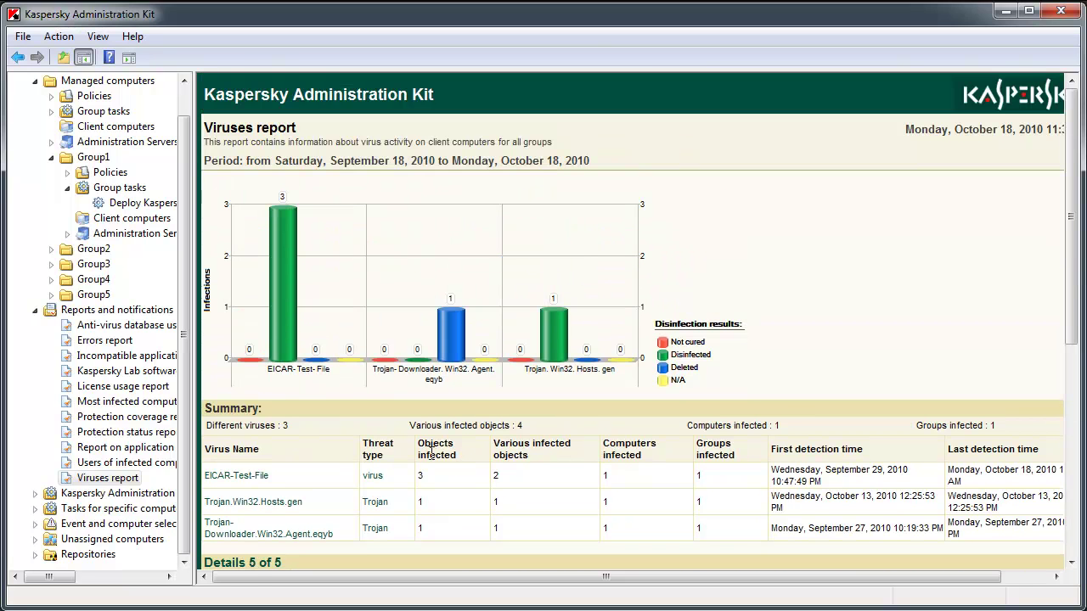
- Review the Notifications overview of Reports and notifications, and collapse the Managed computers and Reports and notifications nodes
click(154, 310)
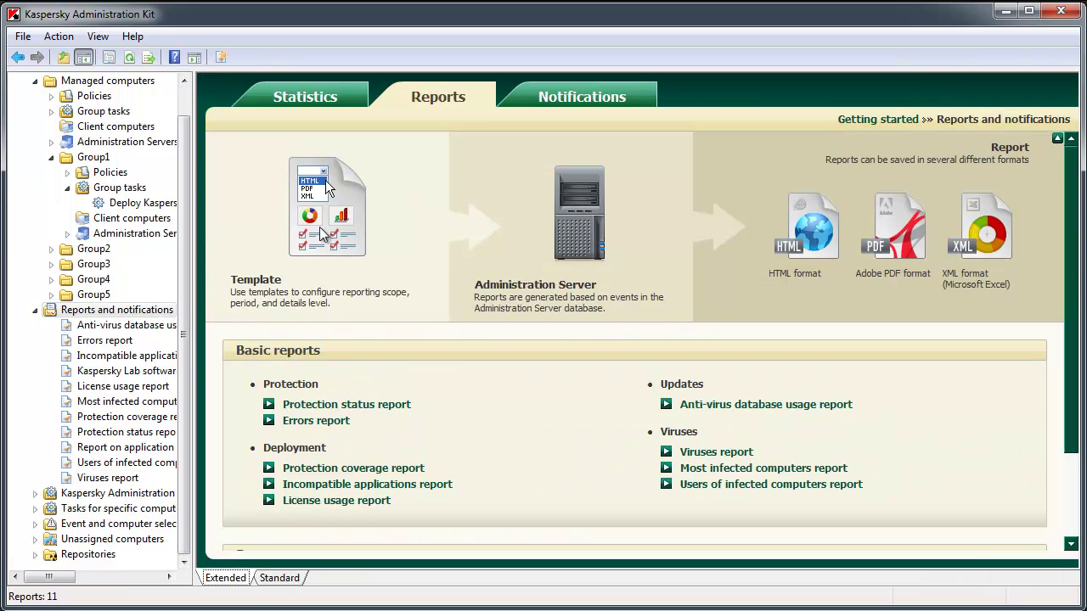
click(558, 102)
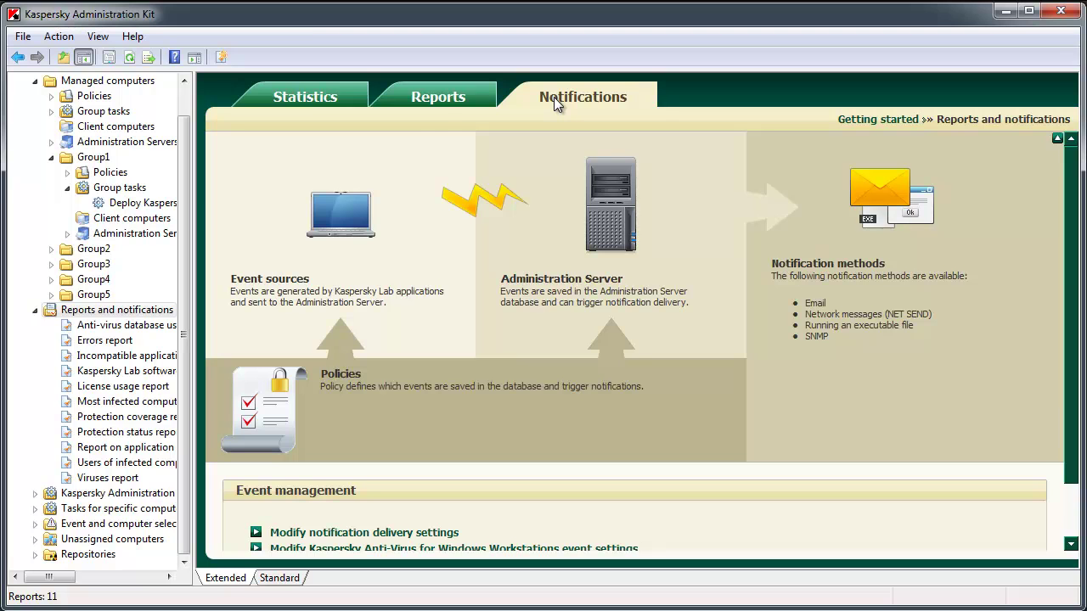
click(34, 81)
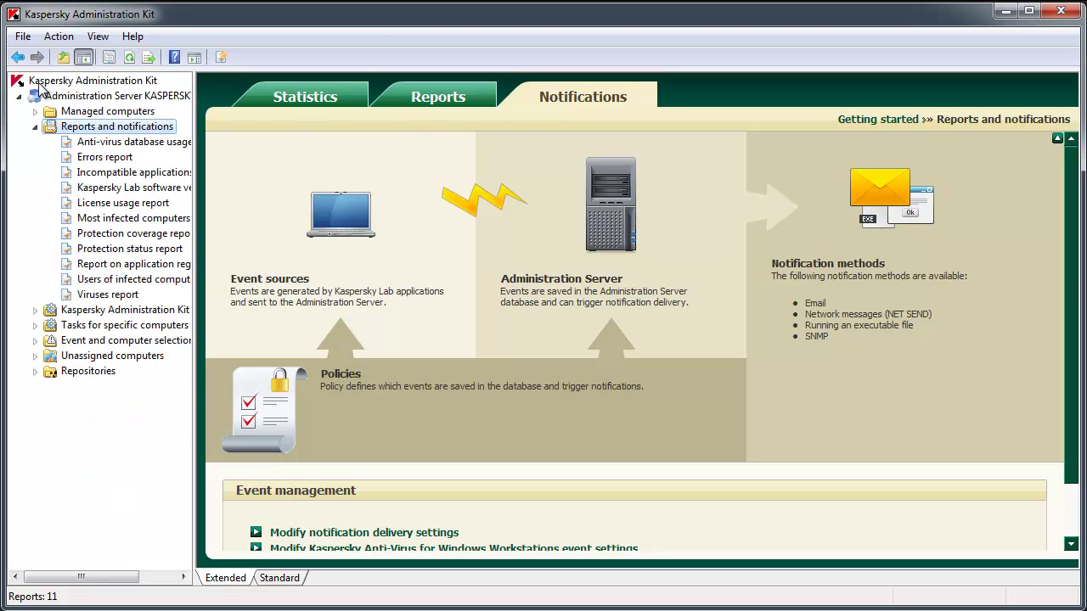
click(35, 126)
- View the Administration Server hierarchy of Managed computers, and preview the Add Administration Server Wizard without adding a server
click(68, 114)
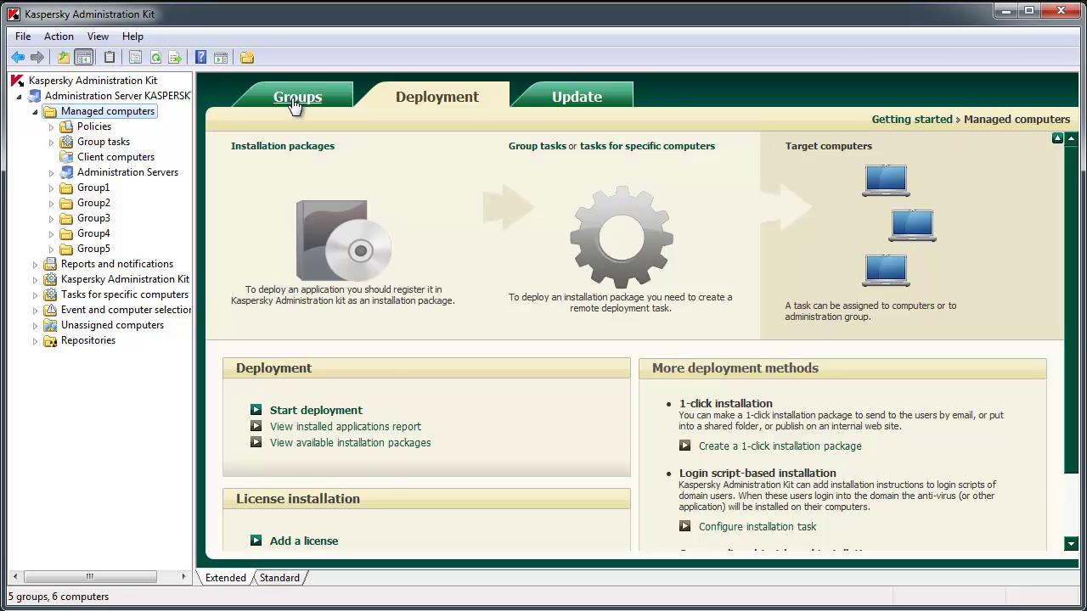
click(295, 100)
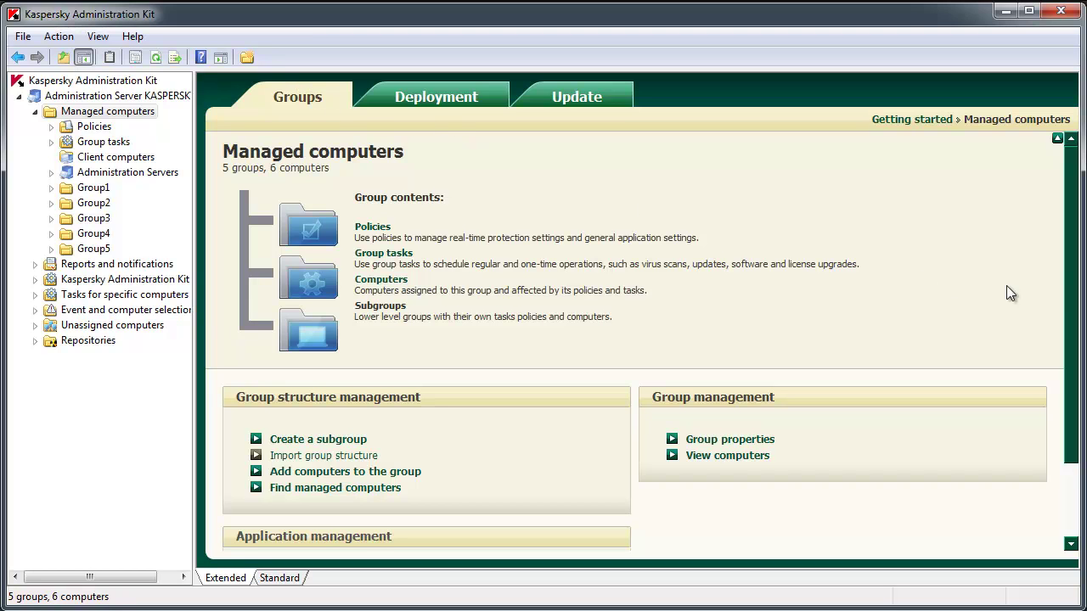
drag(1069, 304, 1068, 395)
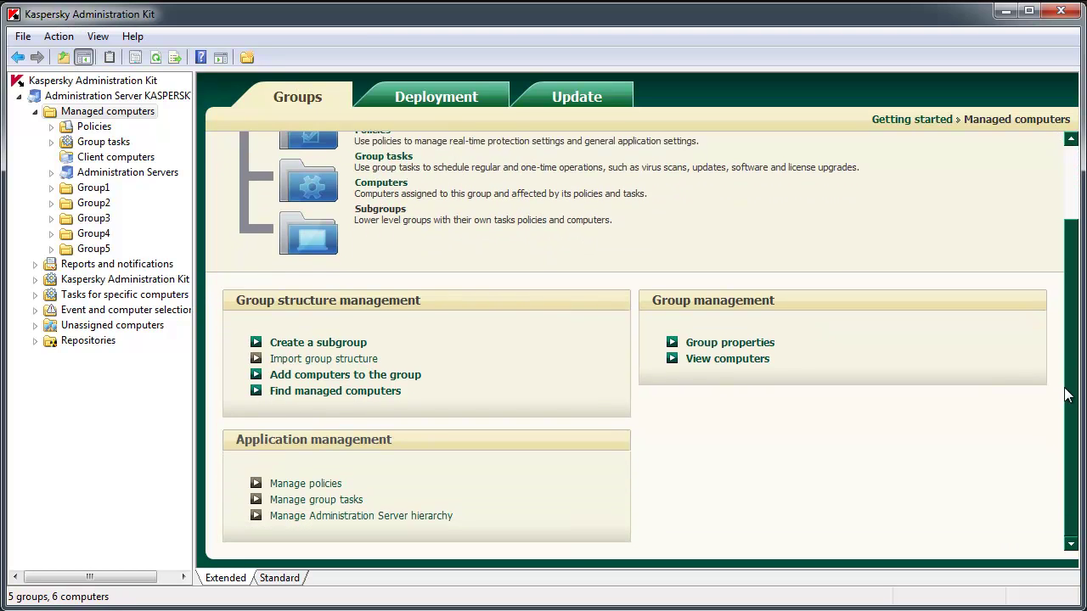
click(423, 516)
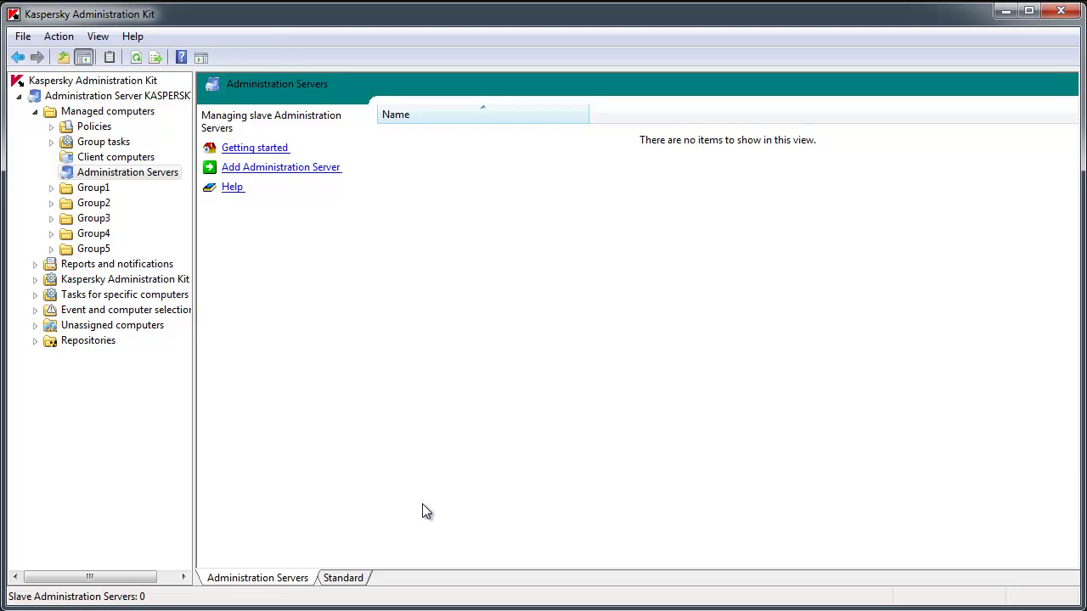
click(310, 169)
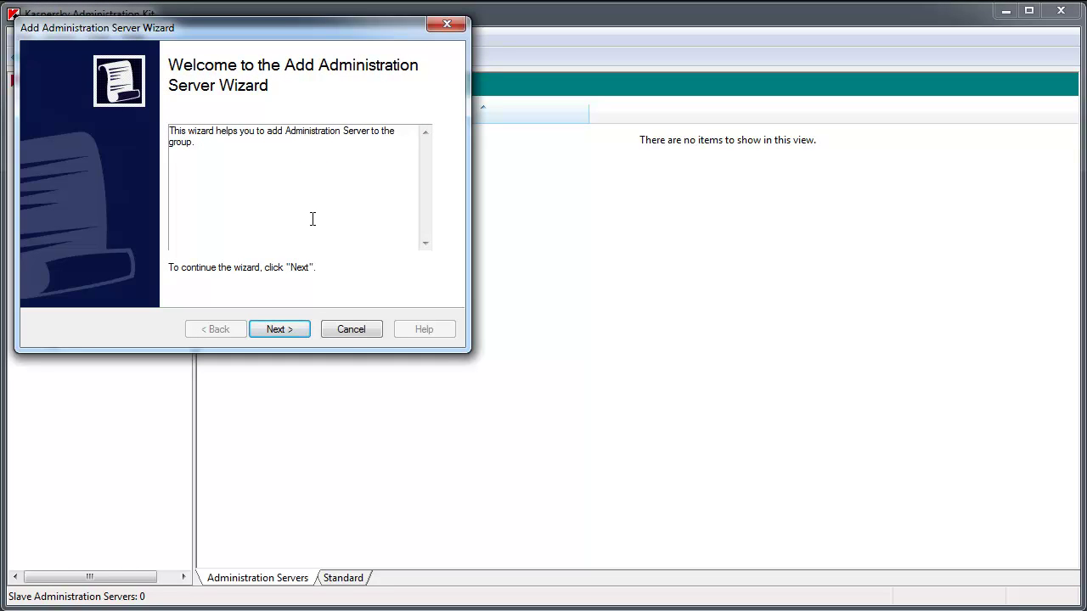
click(350, 330)
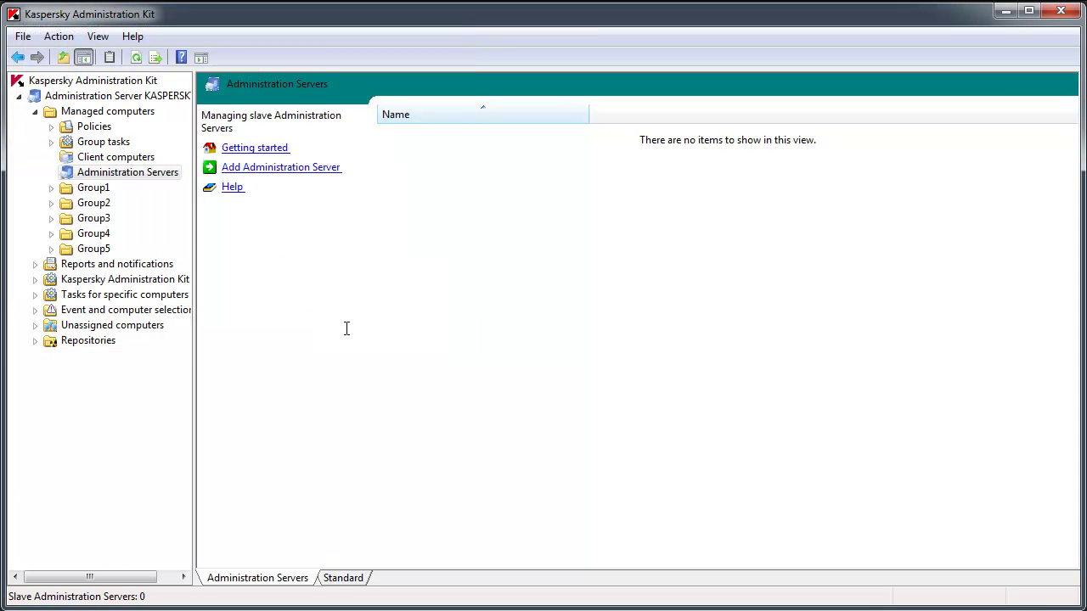
- Check the computers assigned as update agents in the properties of Group1, without changing anything
click(124, 113)
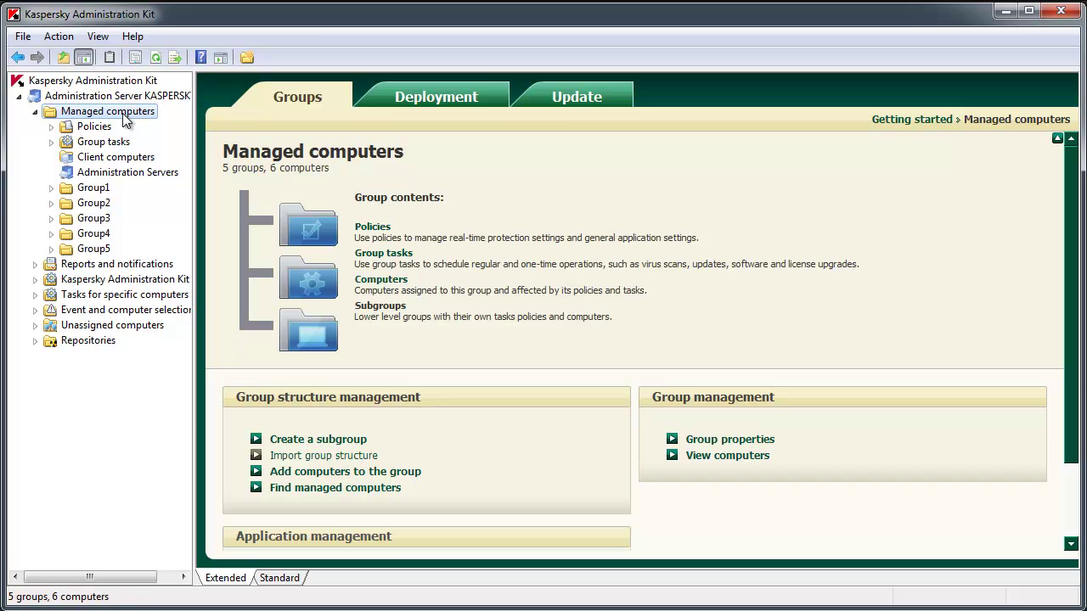
right_click(92, 188)
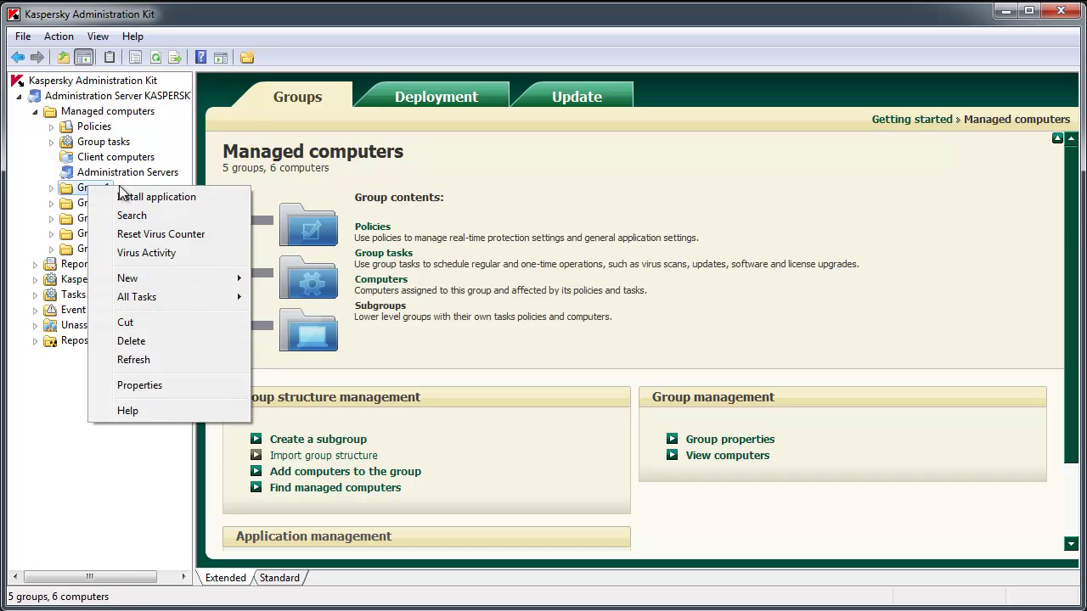
click(149, 385)
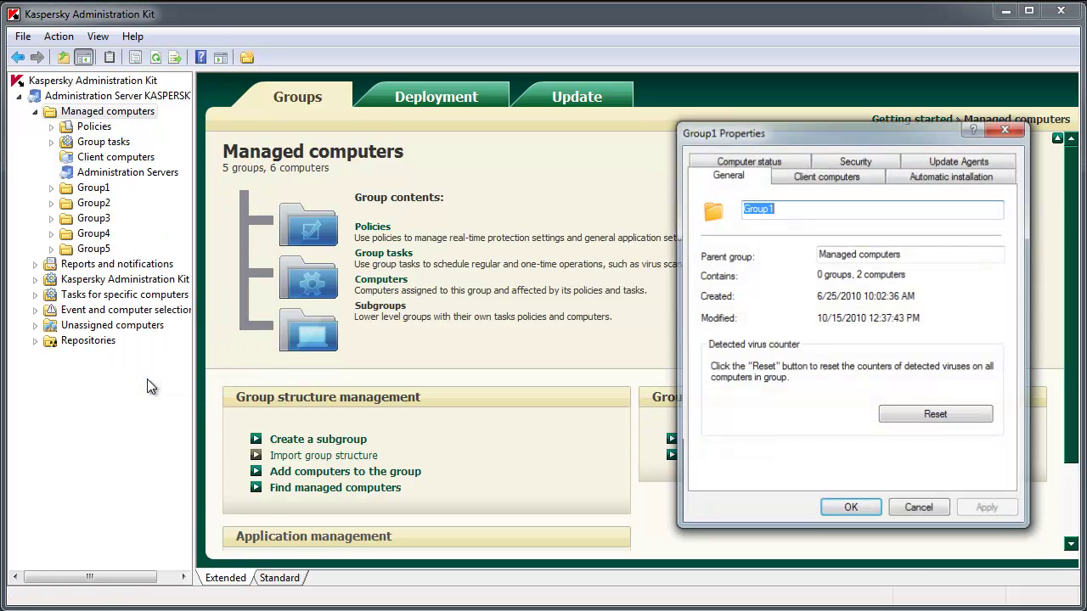
click(928, 164)
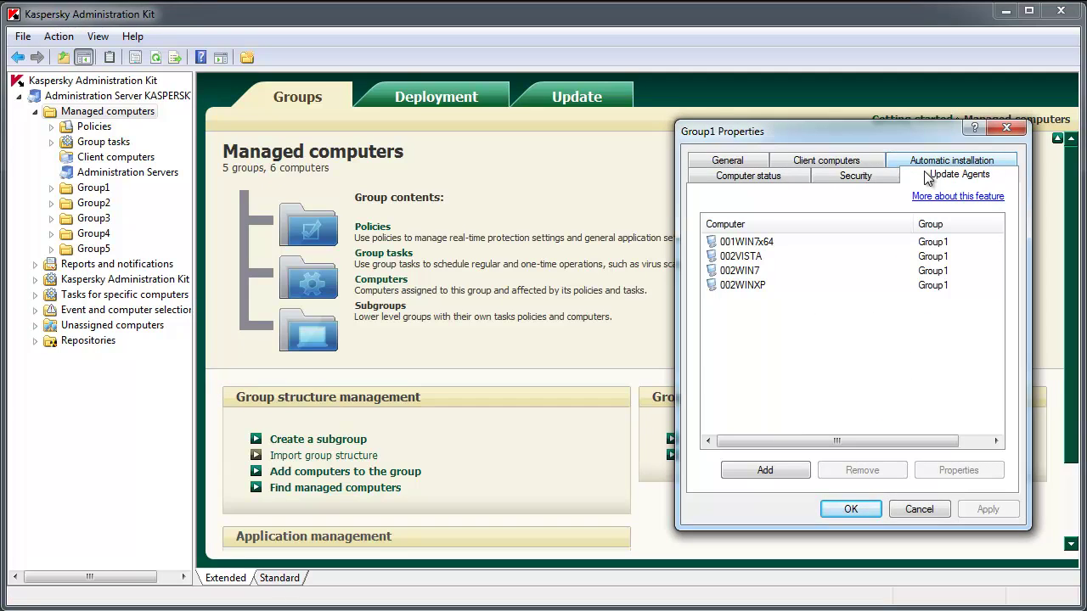
click(917, 510)
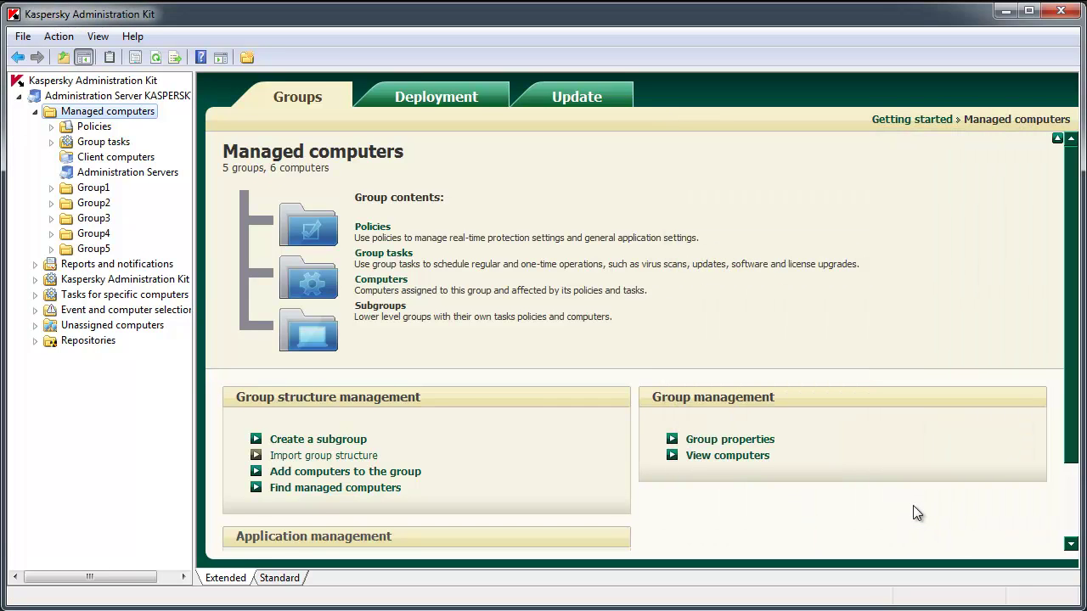
- View the "New computers found" computer selection and check the properties of the computer listed in it
click(152, 310)
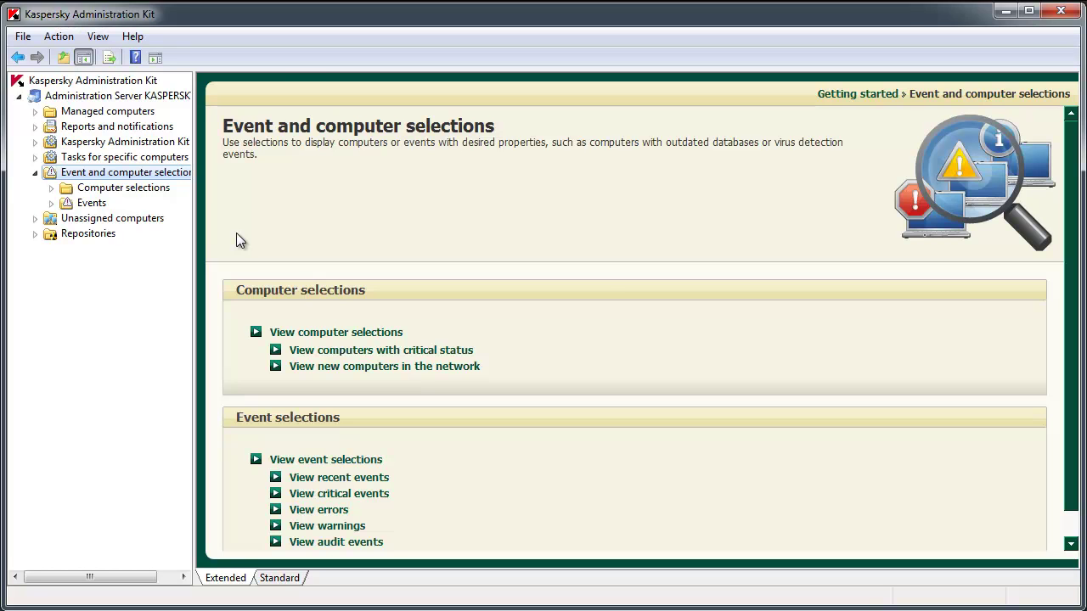
click(141, 191)
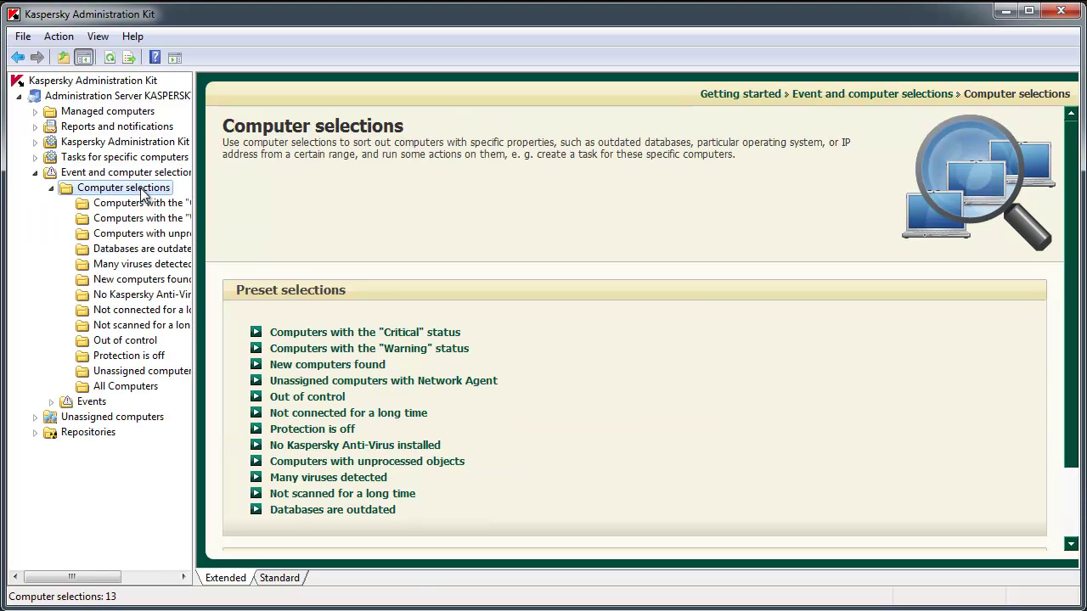
click(327, 365)
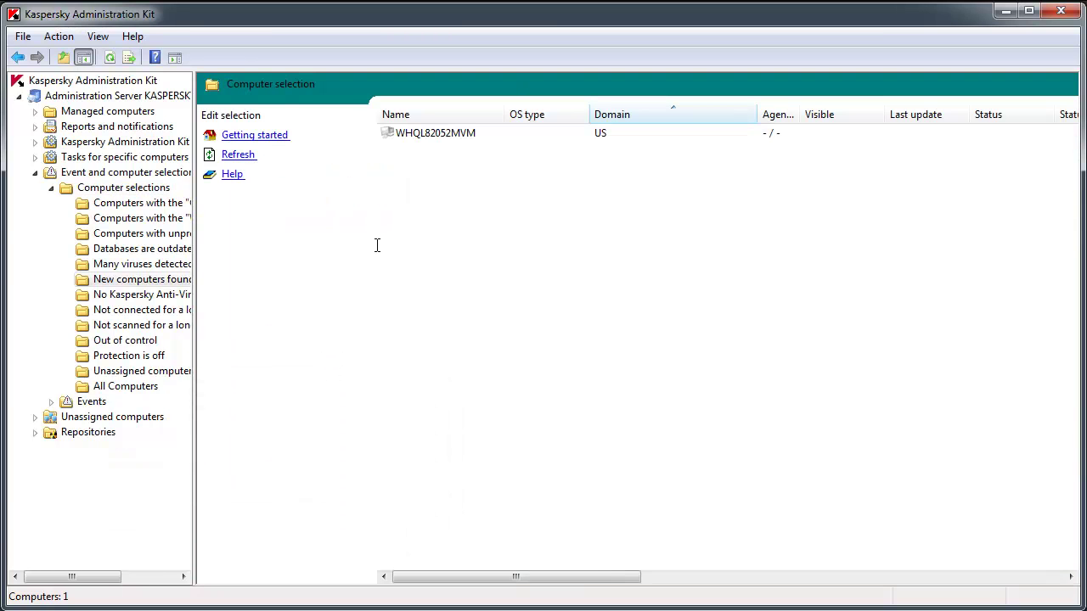
double_click(423, 138)
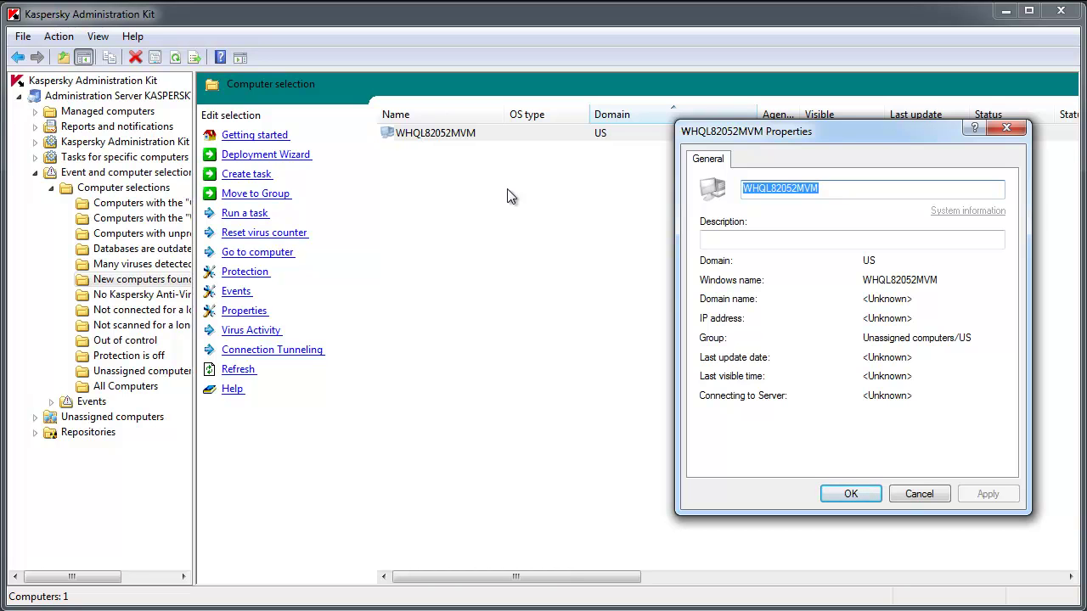
click(907, 498)
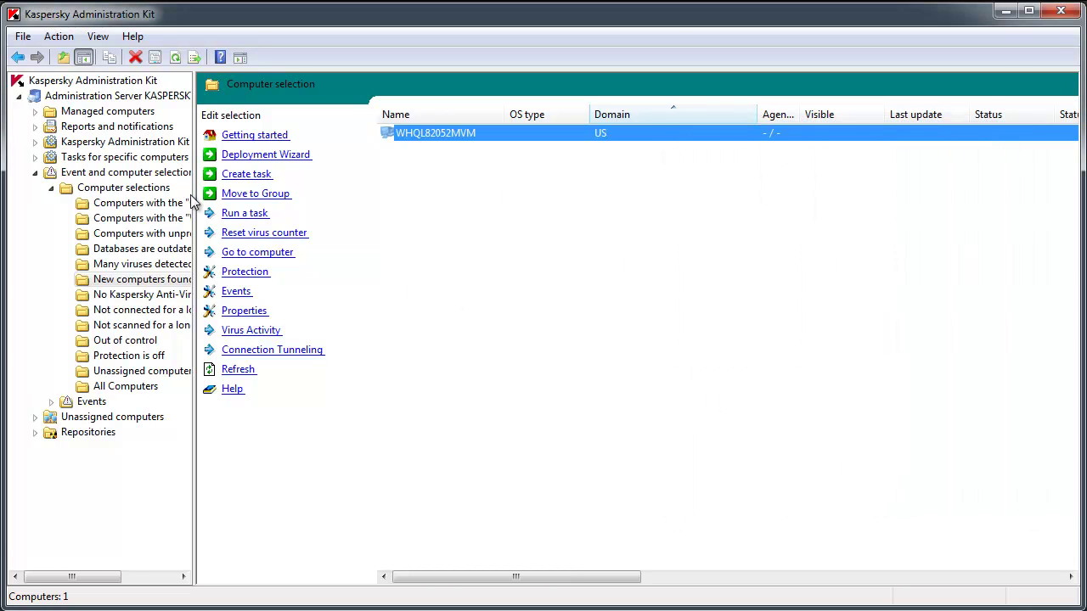
- View the Recent events and Critical events selections, and return to the Event and computer selections overview
click(134, 174)
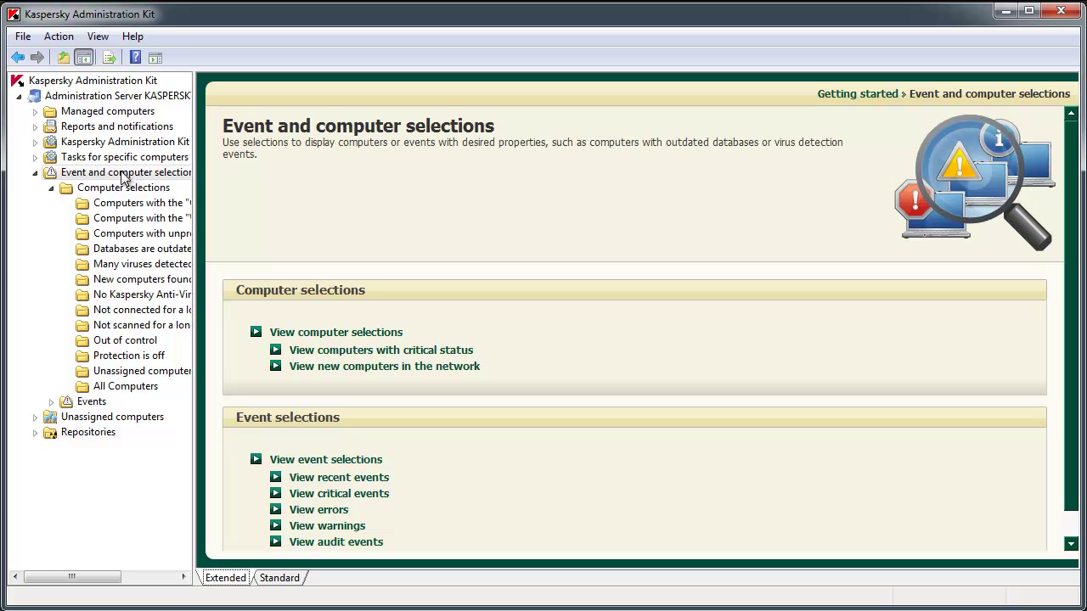
click(52, 188)
double_click(85, 205)
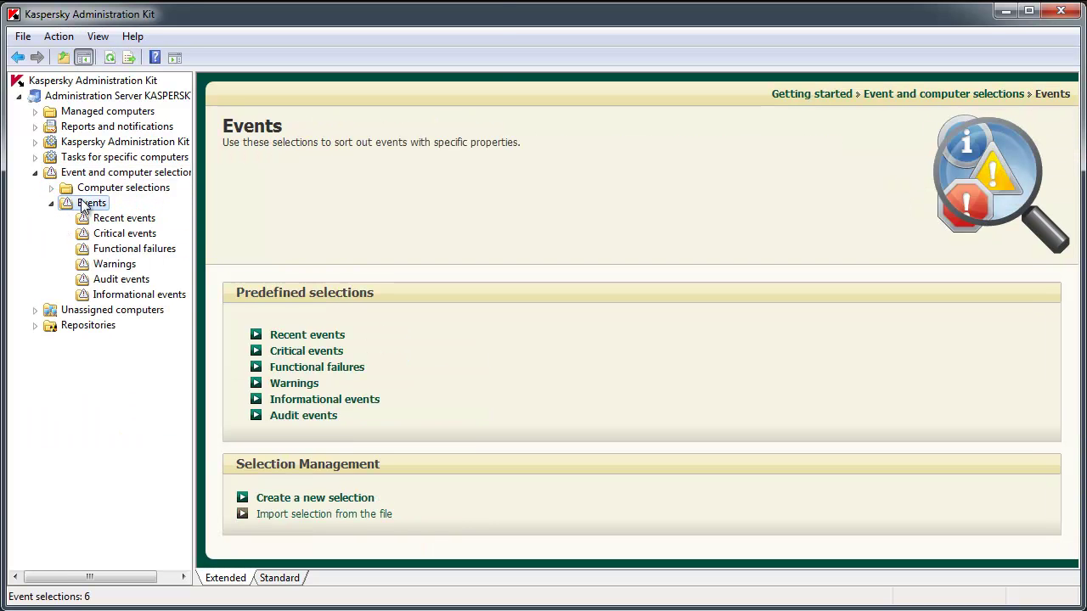
click(309, 338)
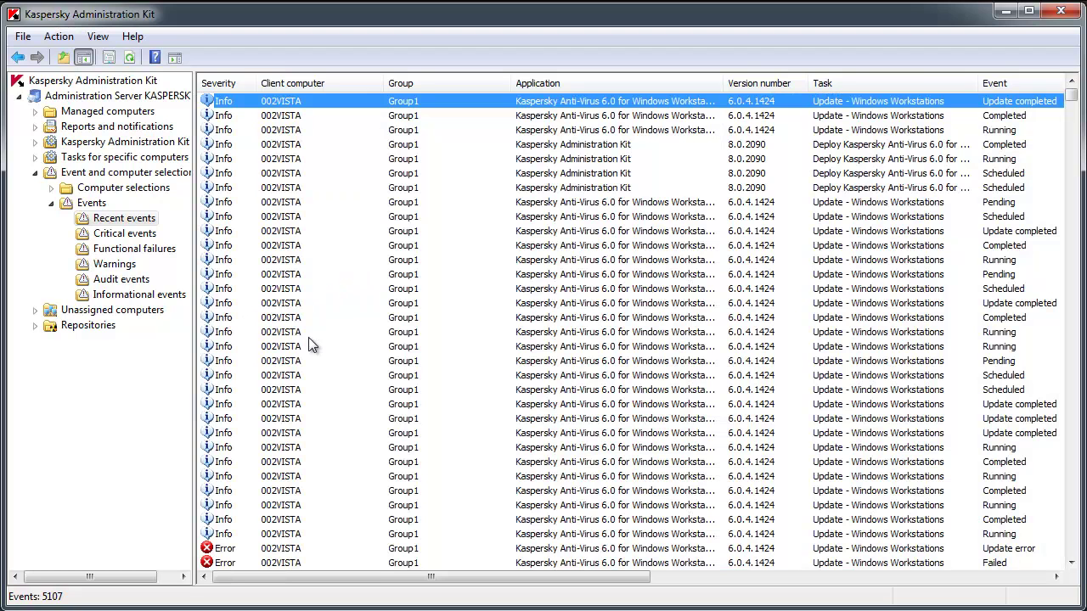
click(124, 233)
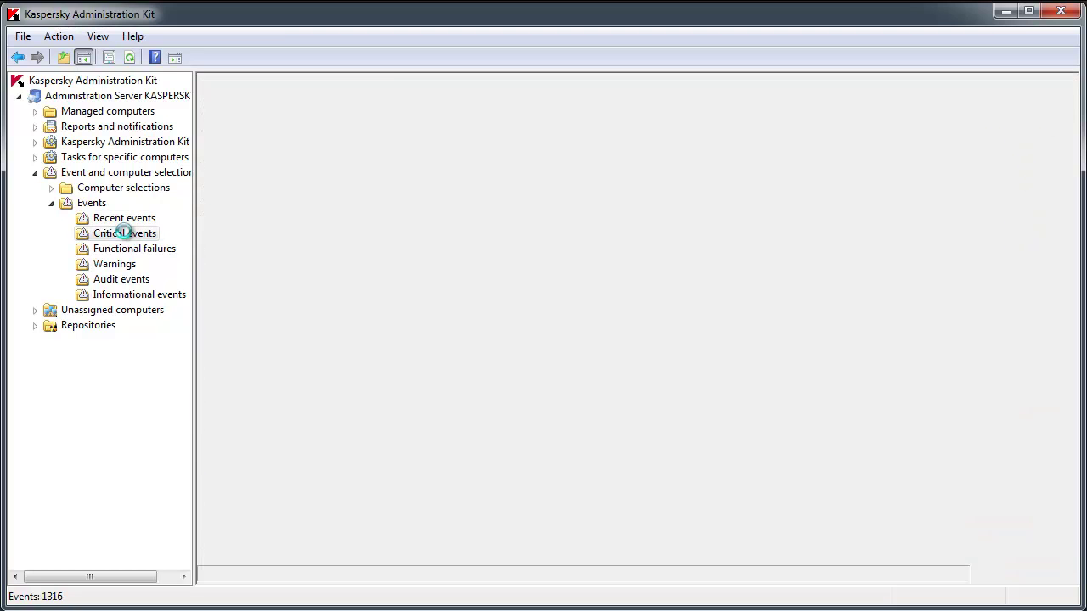
click(95, 176)
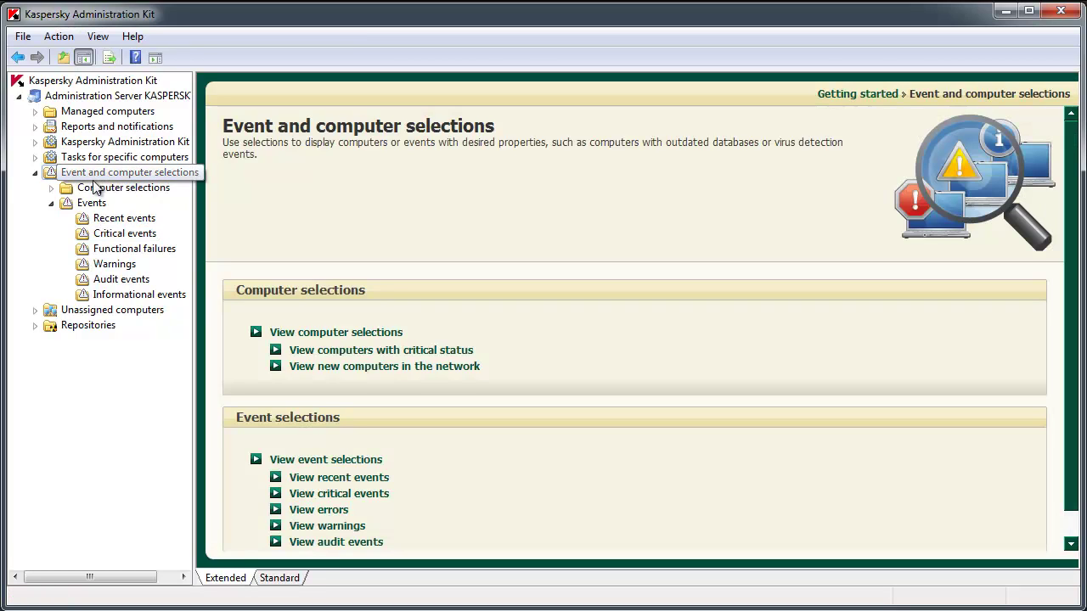
- Review the Repositories overview and return to the Administration Server's Getting started page
click(79, 325)
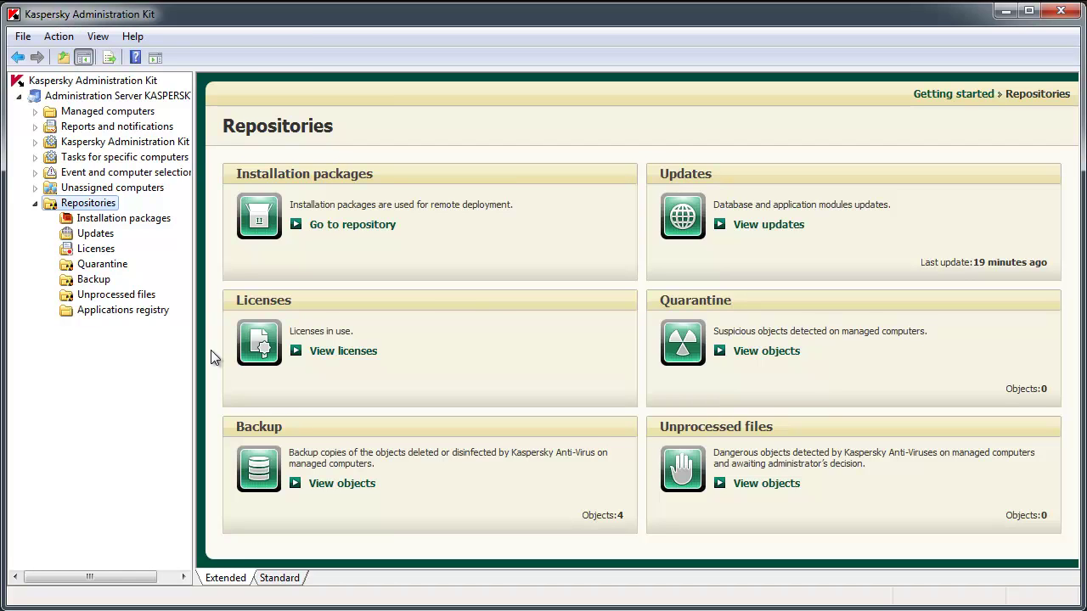
click(141, 99)
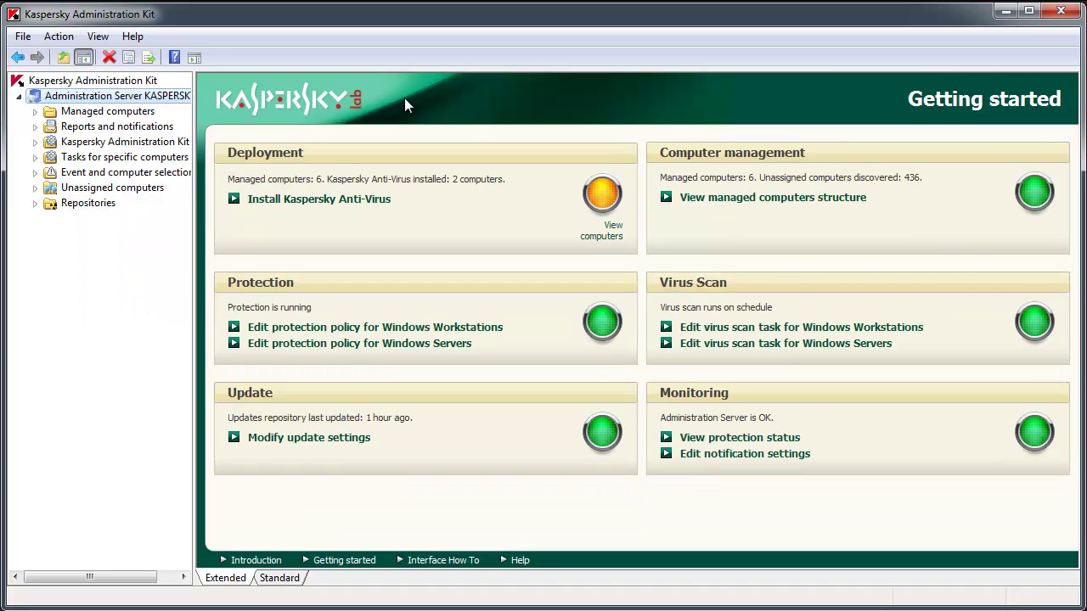